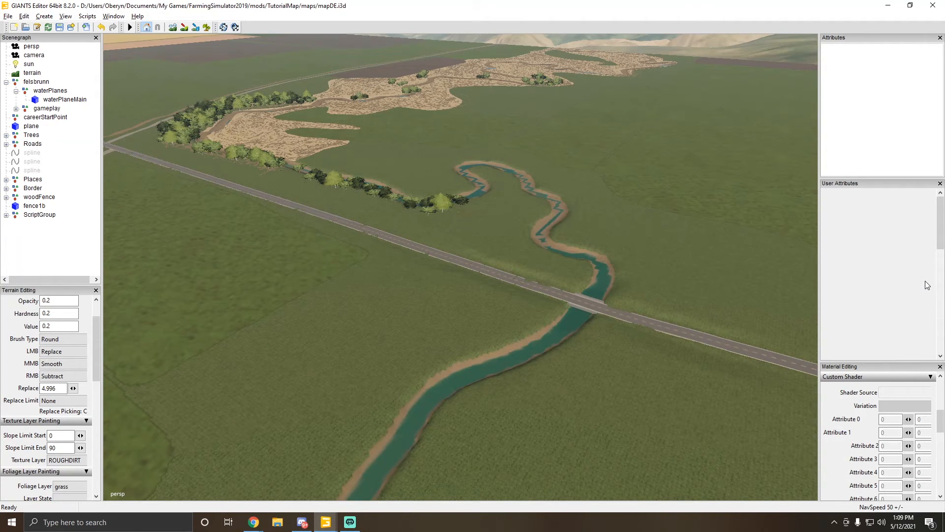
Step: Examine the river course and select the main water plane on the mapDE map
alt+drag(498, 251, 543, 214)
scroll(462, 202, up, 5)
scroll(510, 246, down, 5)
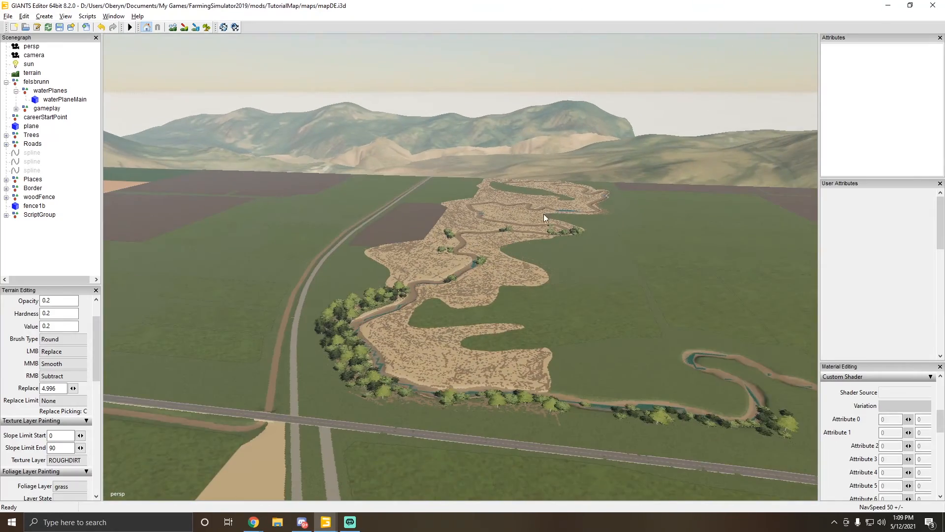
alt+drag(421, 303, 390, 314)
scroll(444, 283, up, 2)
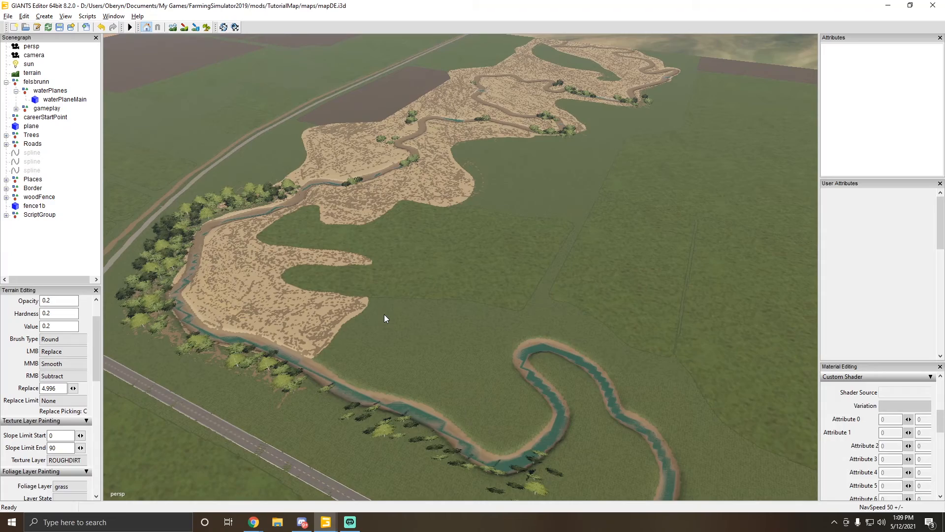
click(385, 318)
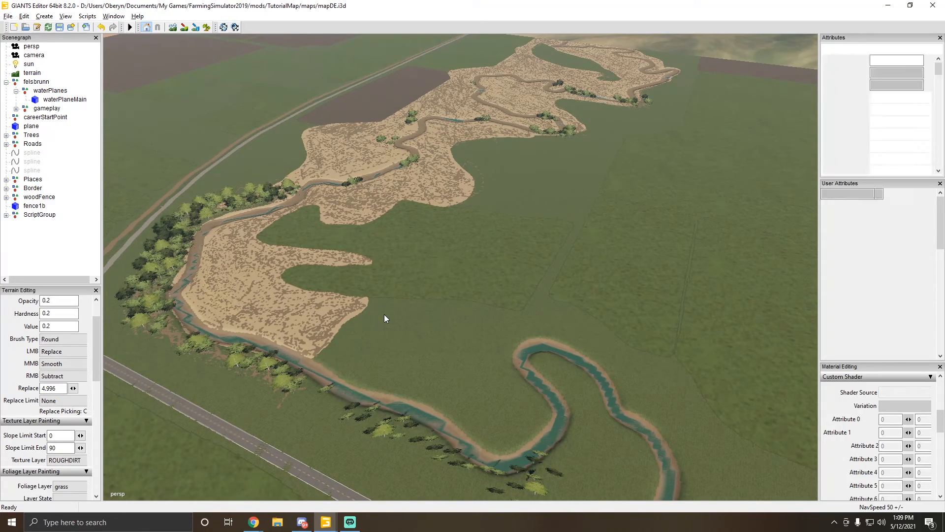
alt+drag(433, 291, 389, 260)
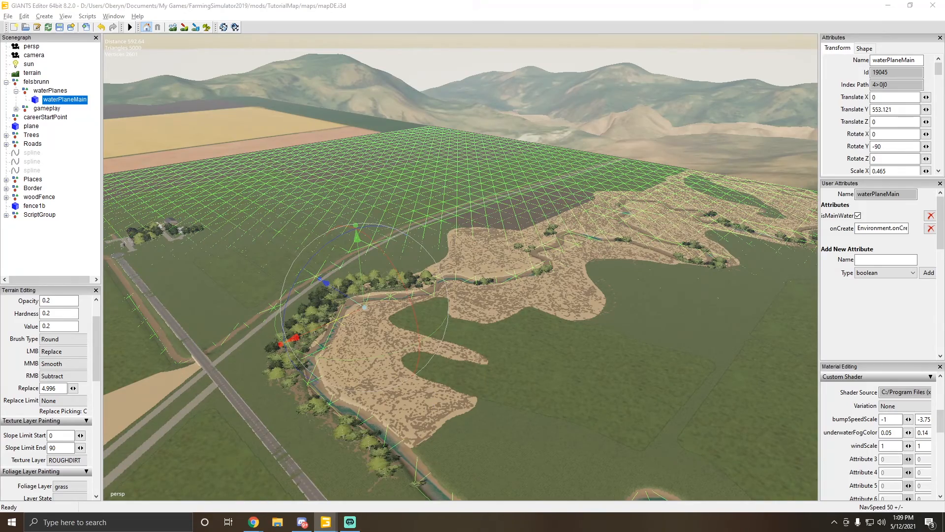
Step: Switch to the Elkader_Remastered map and examine its river and surrounding terrain
drag(0, 74, 492, 1)
alt+drag(428, 170, 505, 200)
scroll(274, 170, down, 8)
scroll(331, 225, down, 5)
key(ctrl+z)
click(339, 186)
scroll(303, 167, up, 3)
scroll(303, 167, up, 8)
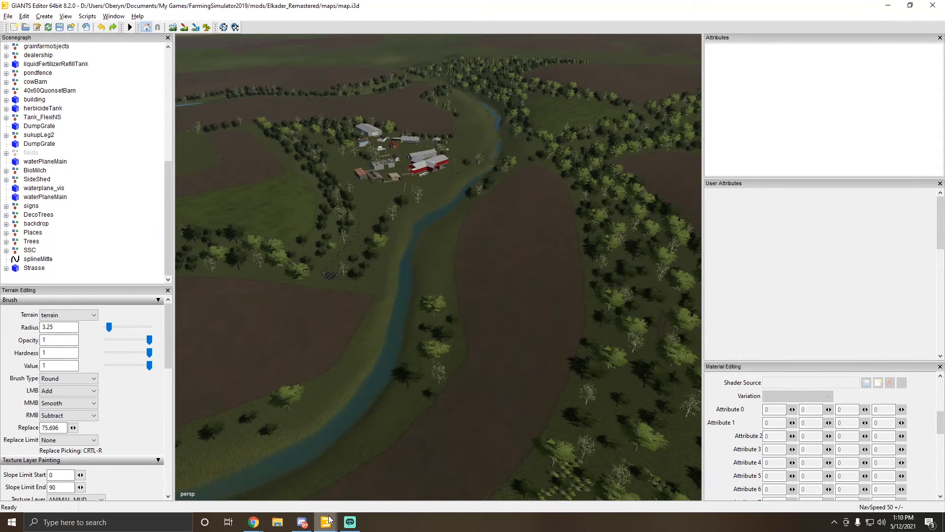
Step: Return to the mapDE map, deselect the main water plane and view the whole riverbed
mouse_move(329, 519)
click(343, 465)
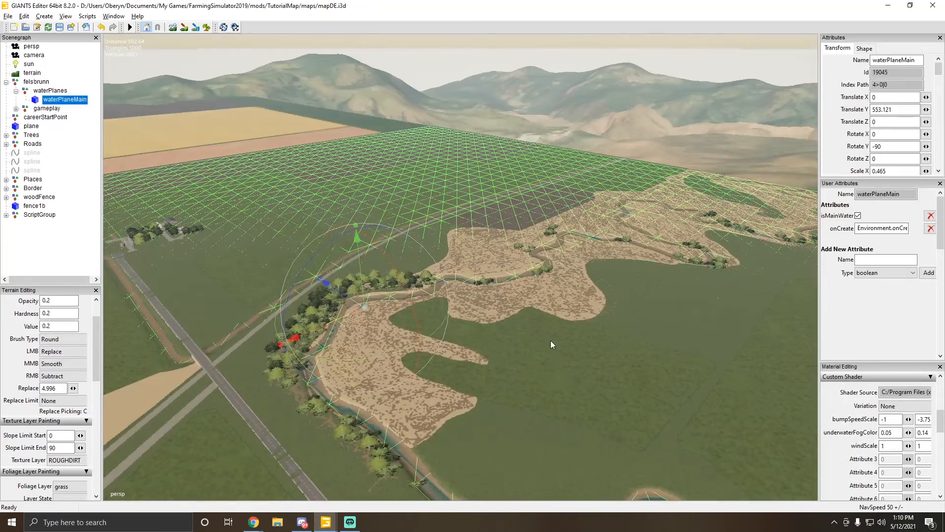
click(495, 205)
alt+drag(495, 204, 500, 233)
scroll(500, 232, down, 4)
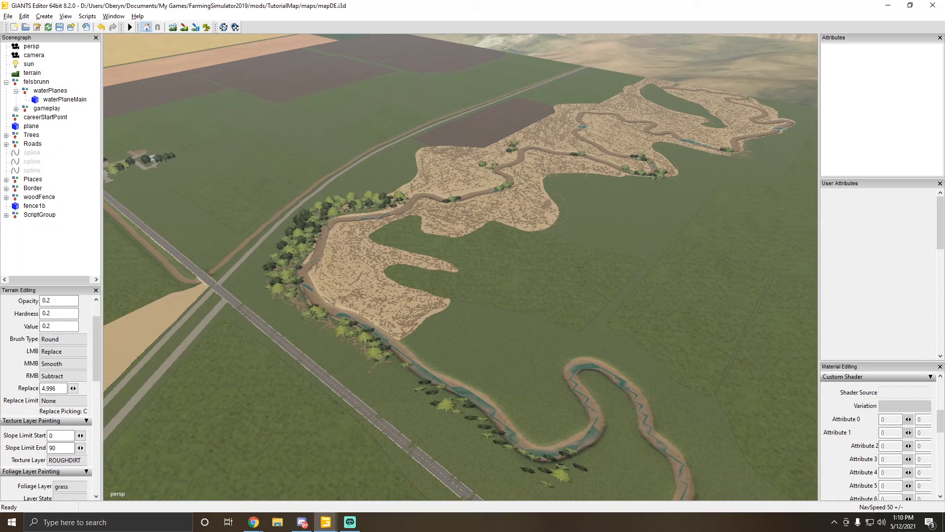
Step: Switch to Chrome, view the "Creating water planes - FS19" video full screen, exit full screen and move the browser aside
click(253, 522)
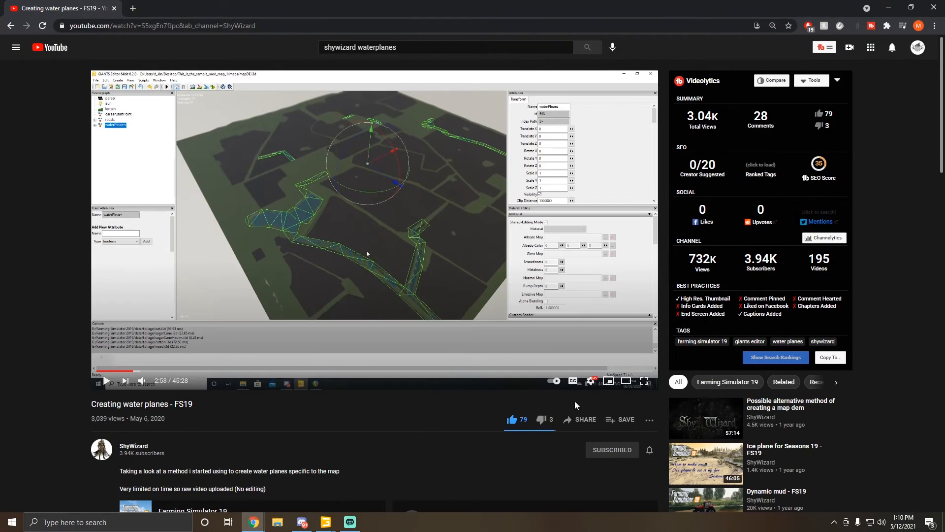
click(644, 381)
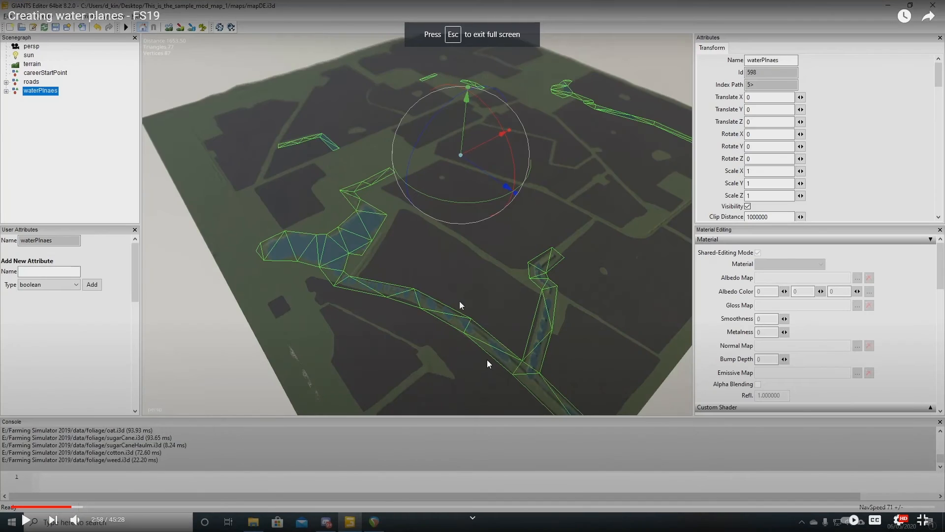
key(Escape)
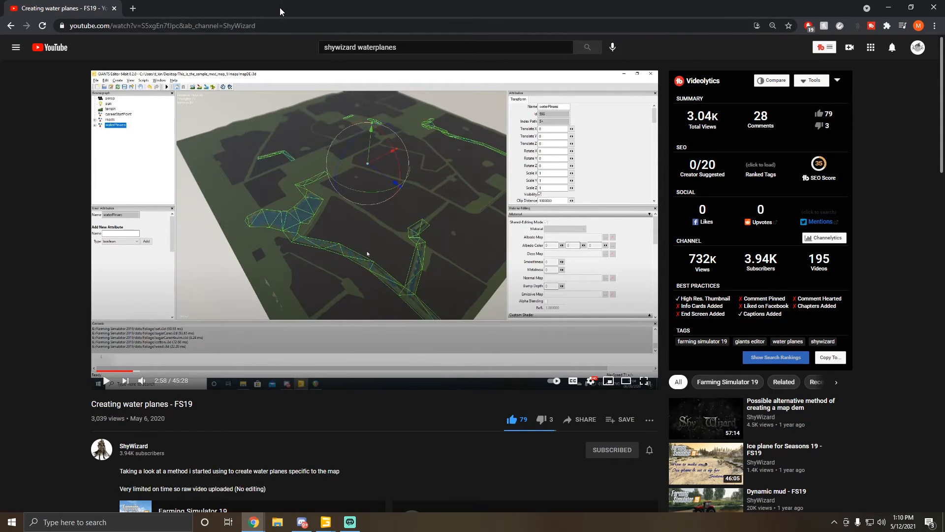
drag(270, 6, 944, 118)
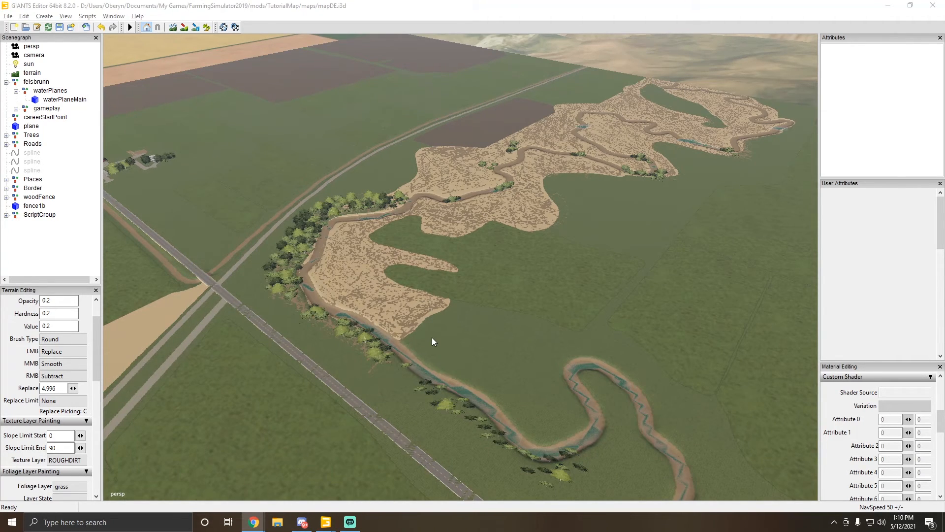
Step: Select the main water plane in mapDE and examine how it lies under the fields and riverbed
click(442, 318)
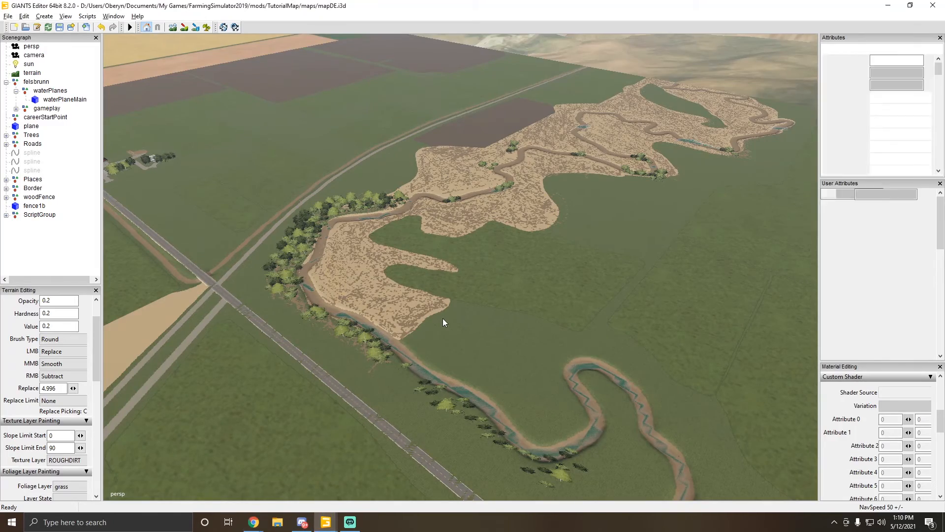
alt+drag(401, 283, 480, 249)
scroll(311, 238, up, 5)
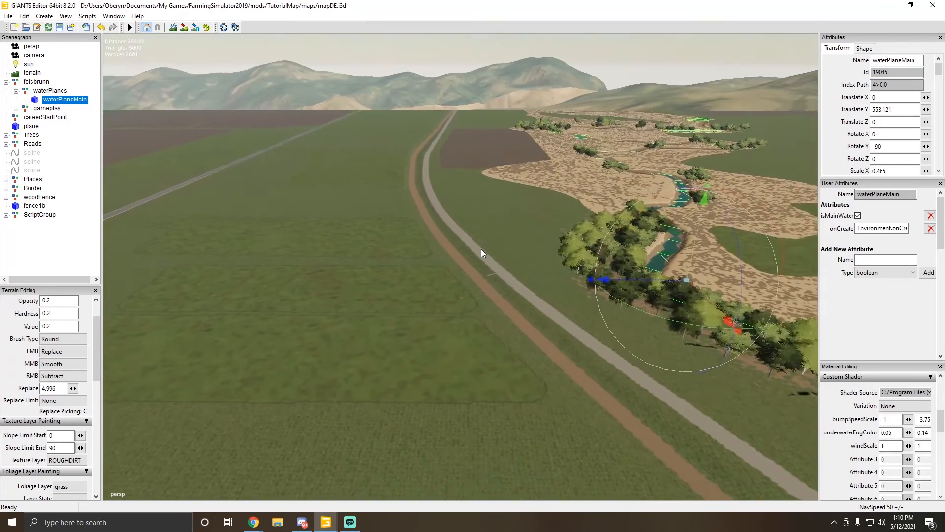
scroll(480, 249, up, 4)
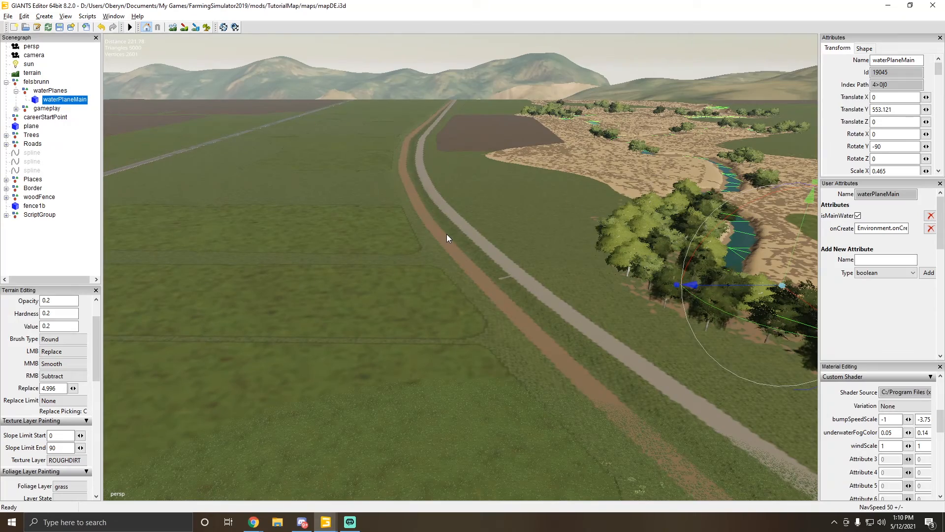
alt+drag(447, 234, 392, 236)
alt+drag(715, 220, 414, 277)
scroll(414, 273, up, 4)
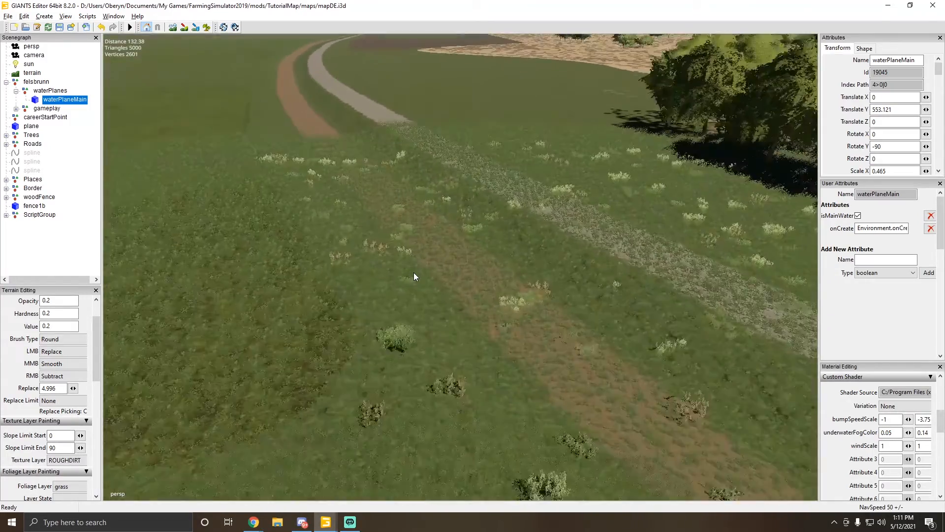
scroll(361, 168, down, 6)
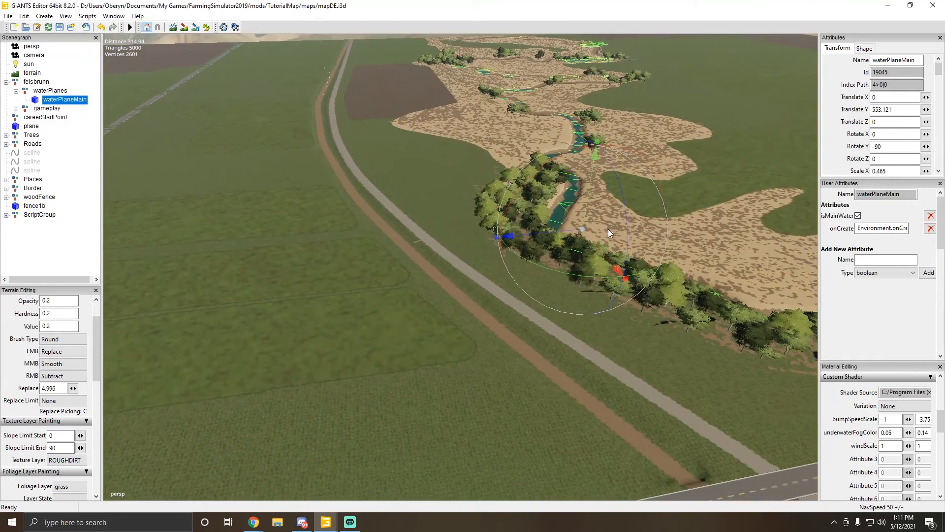
Step: Try moving the main water plane slightly, undo the move and deselect the plane
drag(586, 209, 587, 205)
key(ctrl+z)
alt+drag(321, 197, 349, 134)
click(385, 137)
Step: Examine the river bends and the road bridge crossing from near and far
scroll(444, 193, up, 3)
scroll(411, 191, up, 5)
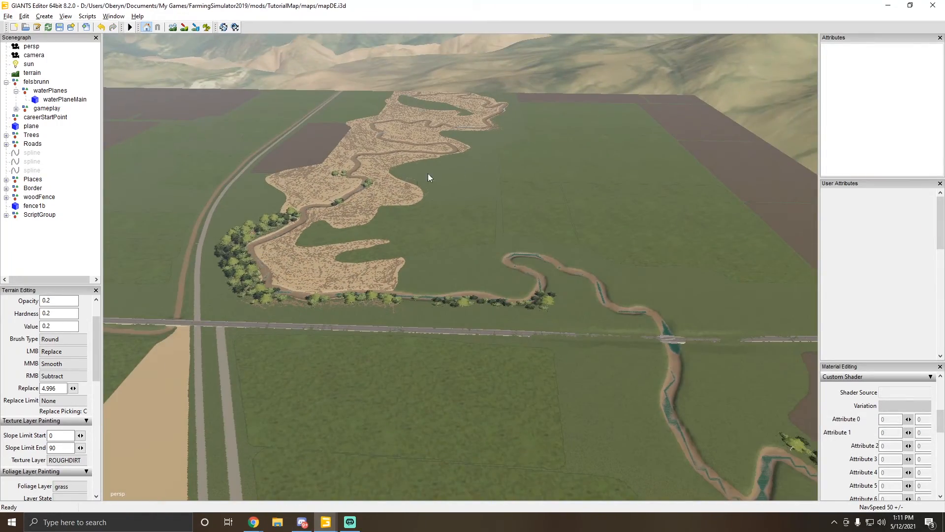
alt+drag(604, 283, 412, 218)
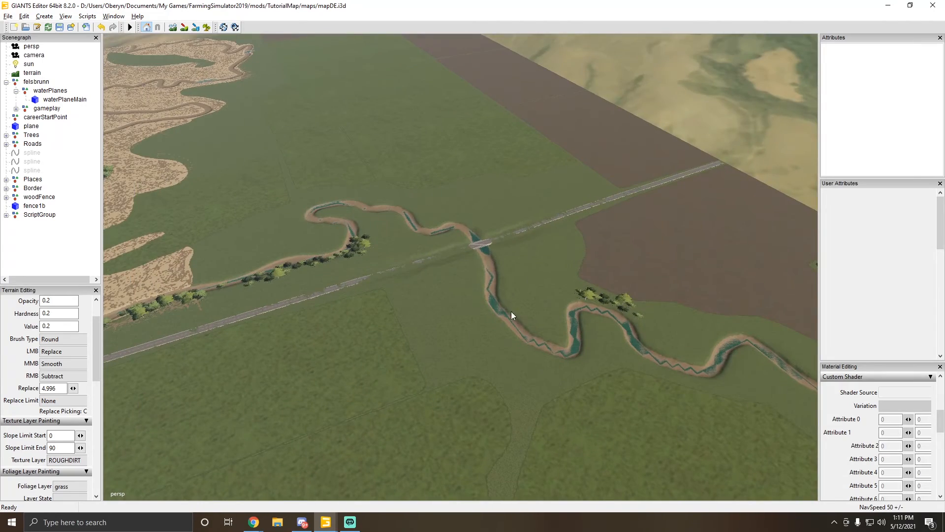
alt+drag(511, 311, 271, 283)
scroll(423, 289, up, 3)
scroll(417, 282, up, 3)
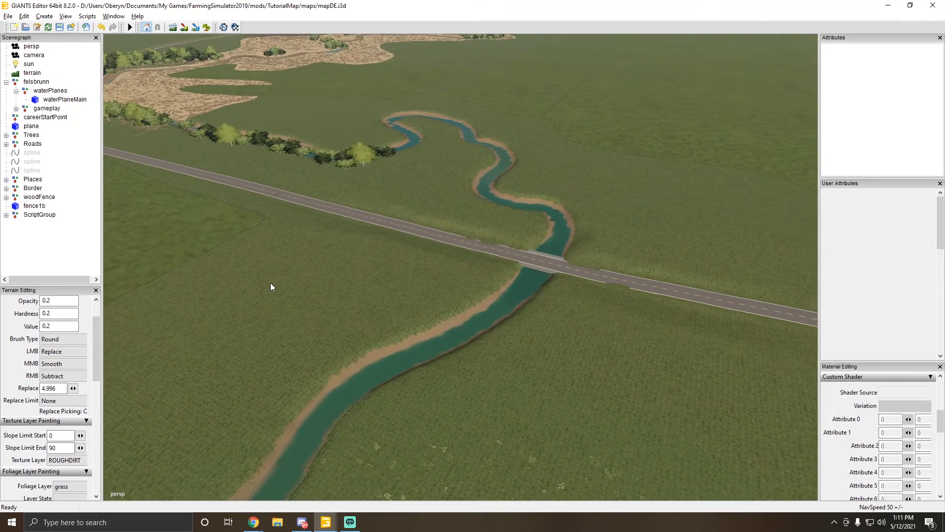
scroll(270, 287, down, 5)
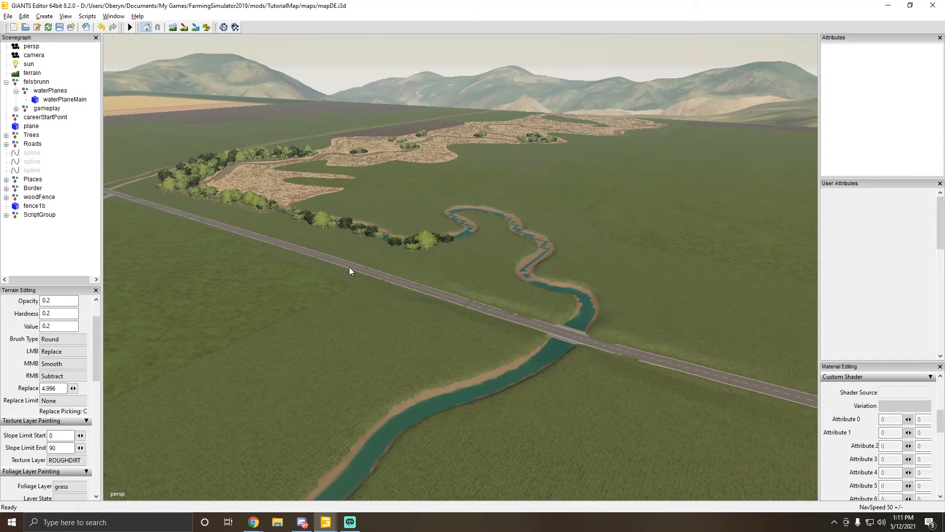
mouse_move(349, 267)
alt+mouse_down()
mouse_move(374, 262)
mouse_move(419, 304)
mouse_move(353, 274)
alt+mouse_up()
scroll(374, 262, up, 3)
scroll(404, 282, up, 5)
scroll(419, 305, down, 5)
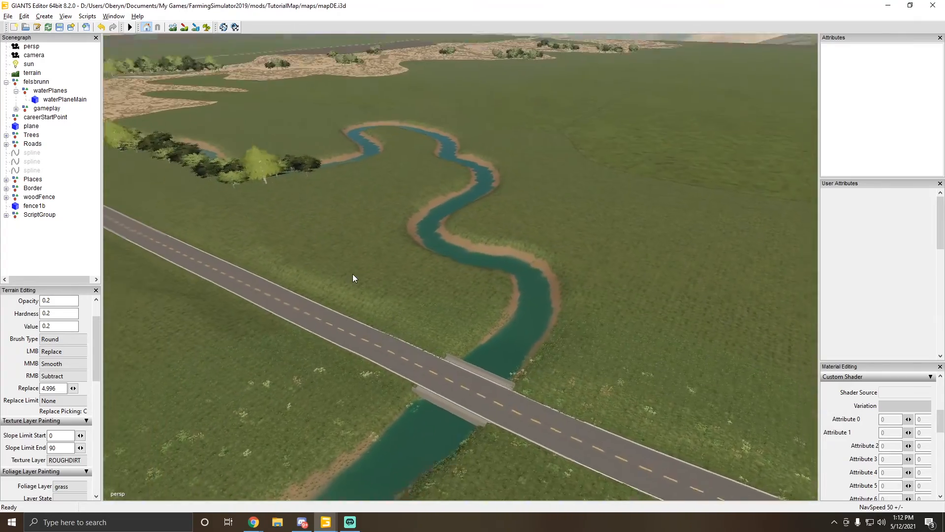
scroll(352, 274, down, 6)
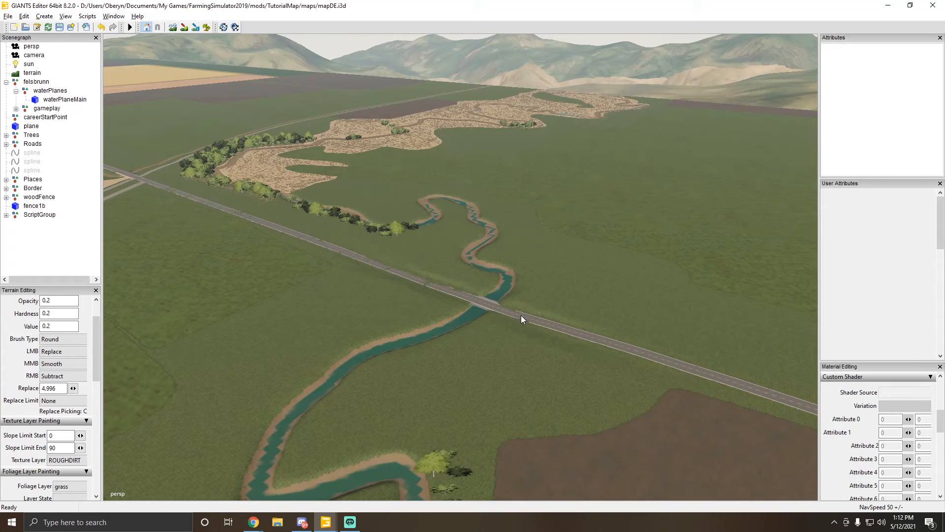
scroll(494, 323, up, 10)
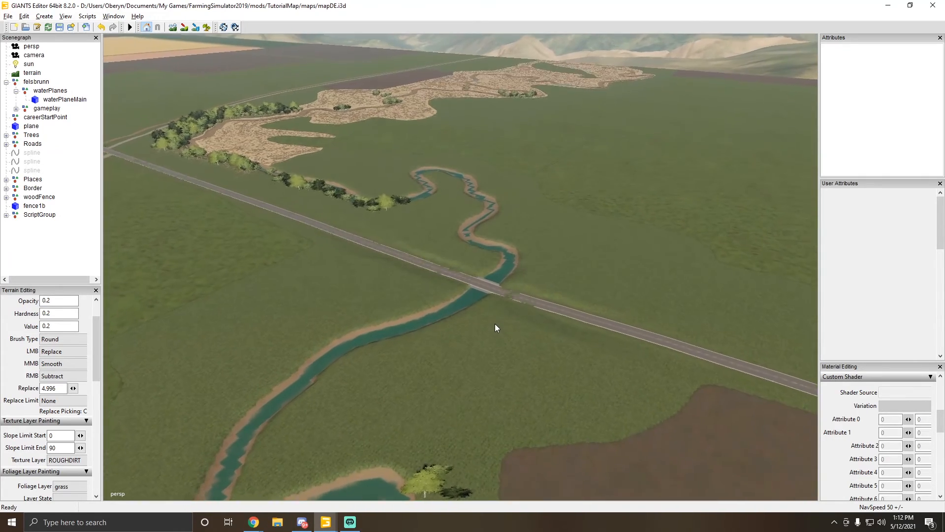
Step: Select the main water plane at the bridge, widen the attribute panels and review its material settings
click(533, 298)
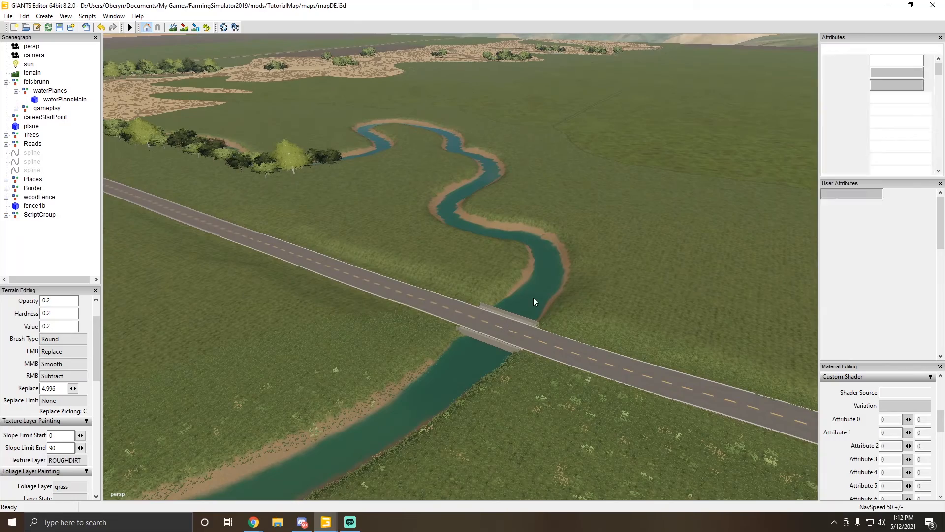
scroll(398, 233, down, 10)
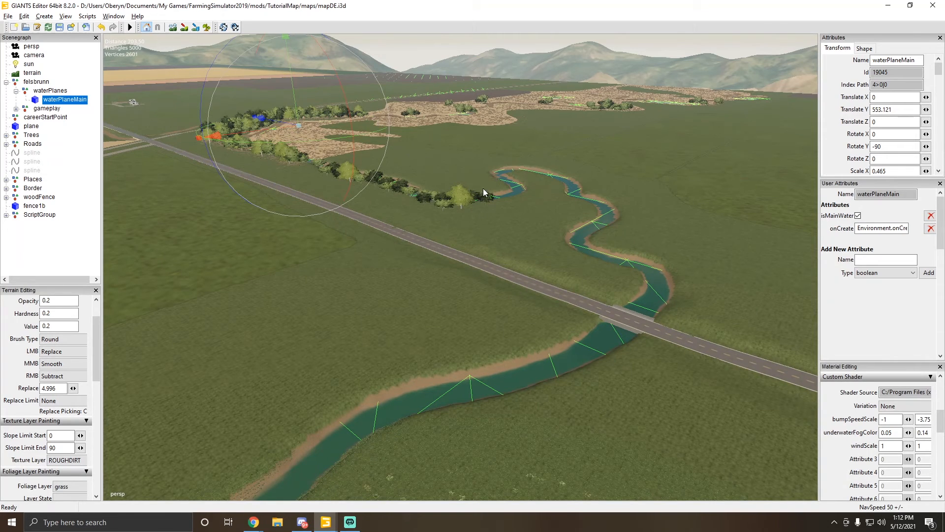
mouse_move(483, 188)
alt+mouse_down()
mouse_move(528, 176)
mouse_move(489, 181)
alt+mouse_up()
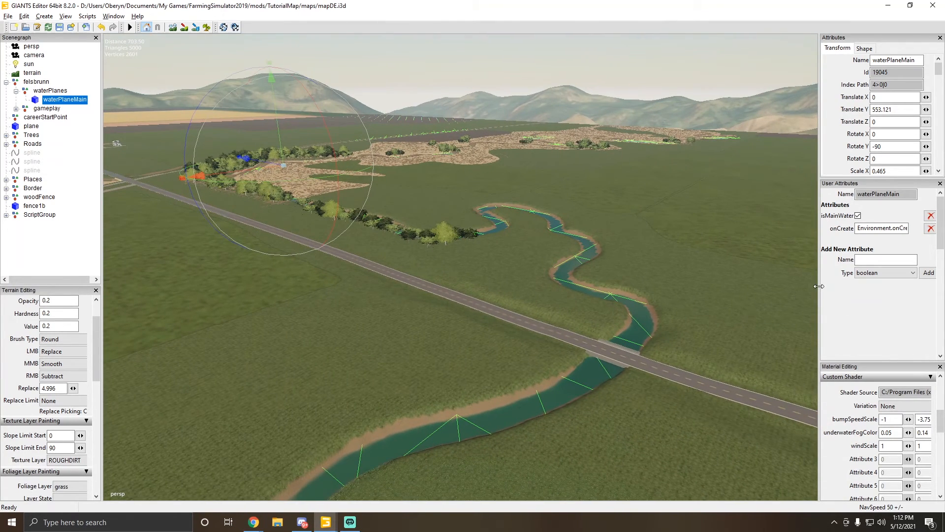
drag(819, 286, 766, 285)
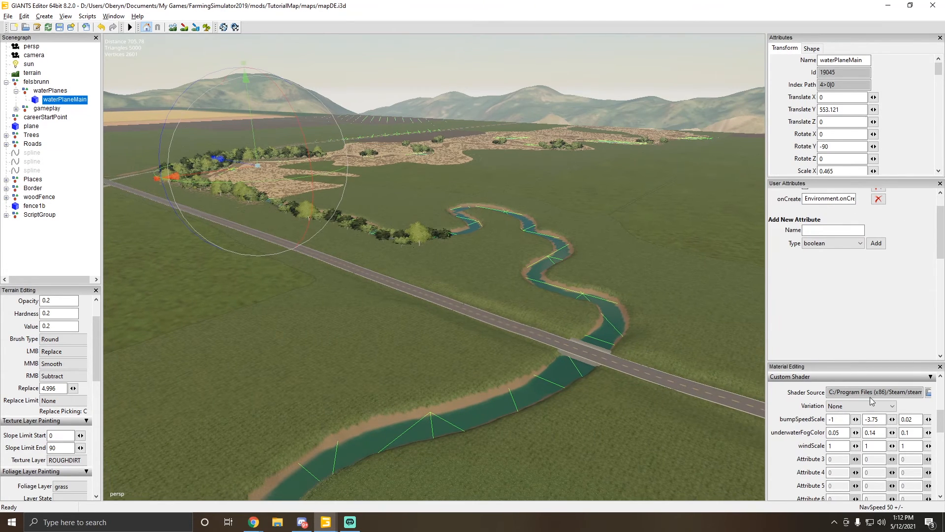
scroll(864, 423, up, 5)
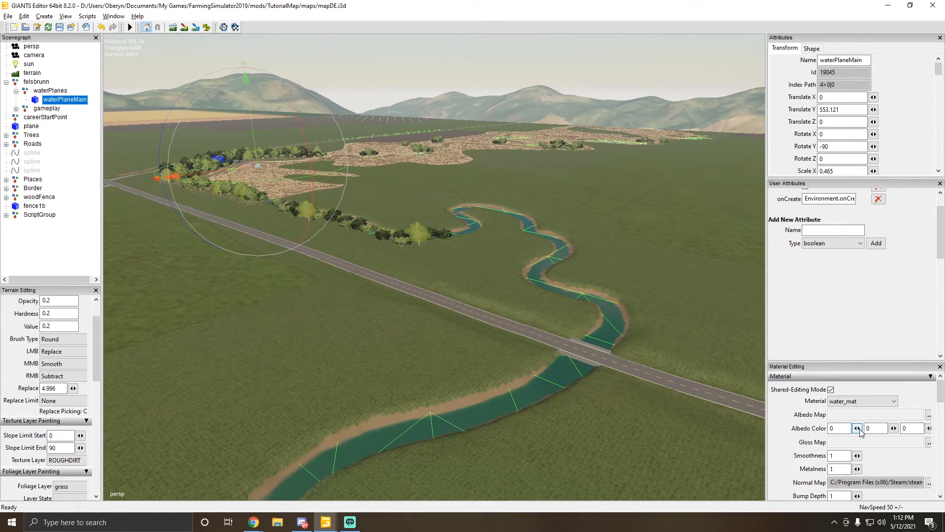
scroll(860, 432, down, 2)
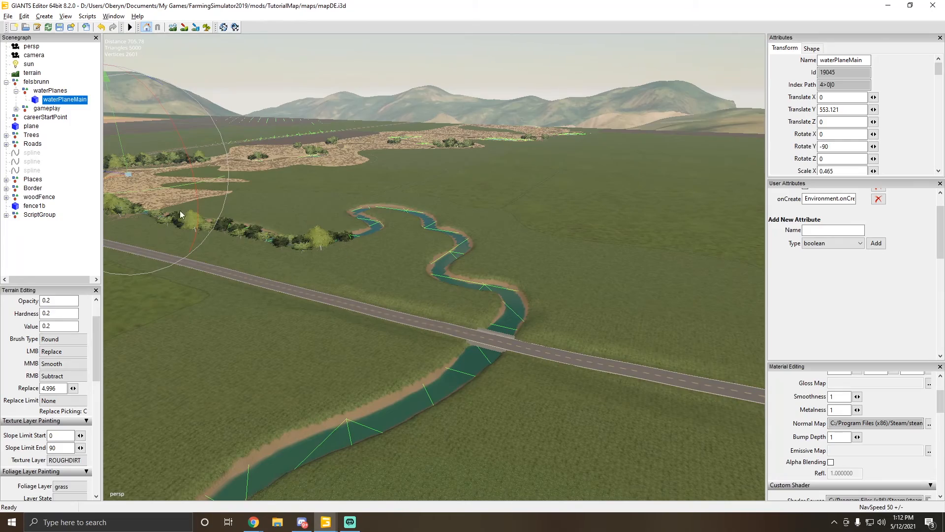
Step: Try lowering the main water plane to a Translate Y of about 551.361, below the riverbed
alt+drag(271, 213, 179, 215)
scroll(217, 185, up, 5)
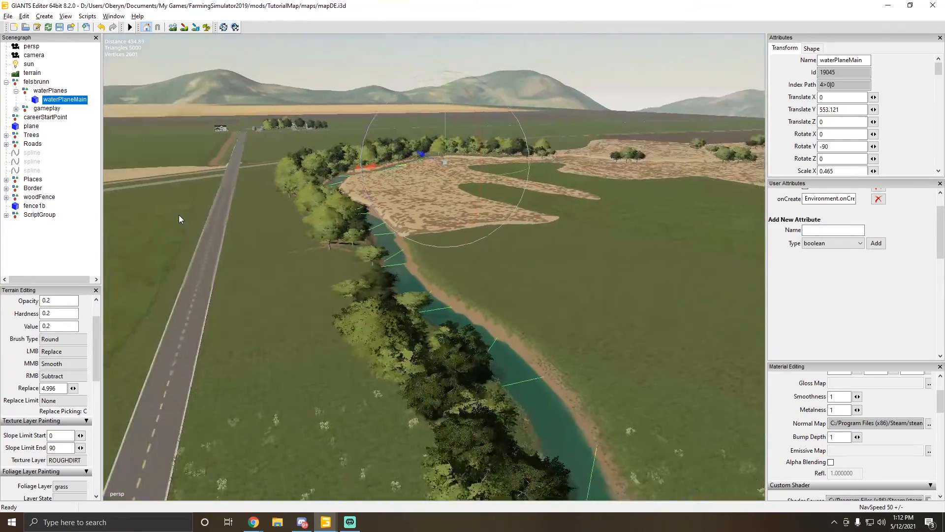
scroll(178, 215, up, 3)
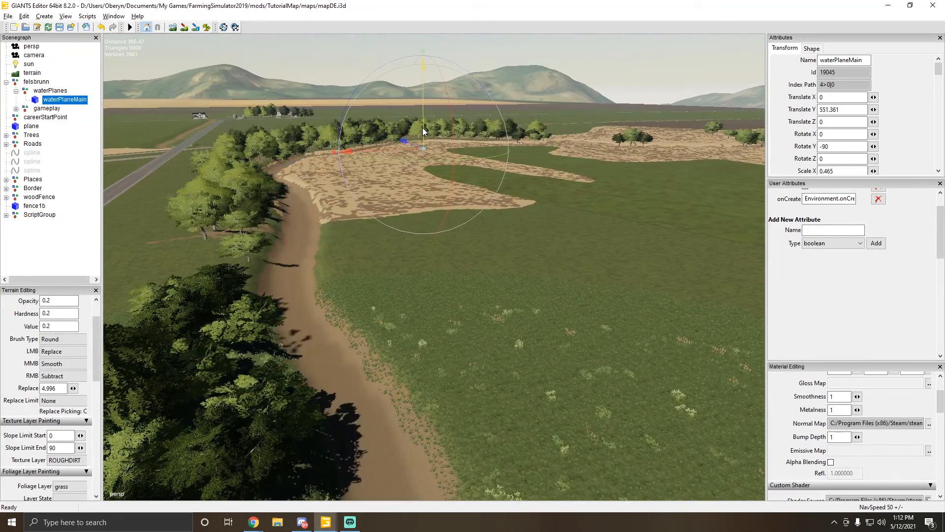
mouse_move(342, 189)
alt+mouse_down()
mouse_move(353, 205)
mouse_move(308, 205)
mouse_move(335, 201)
alt+mouse_up()
scroll(352, 205, down, 8)
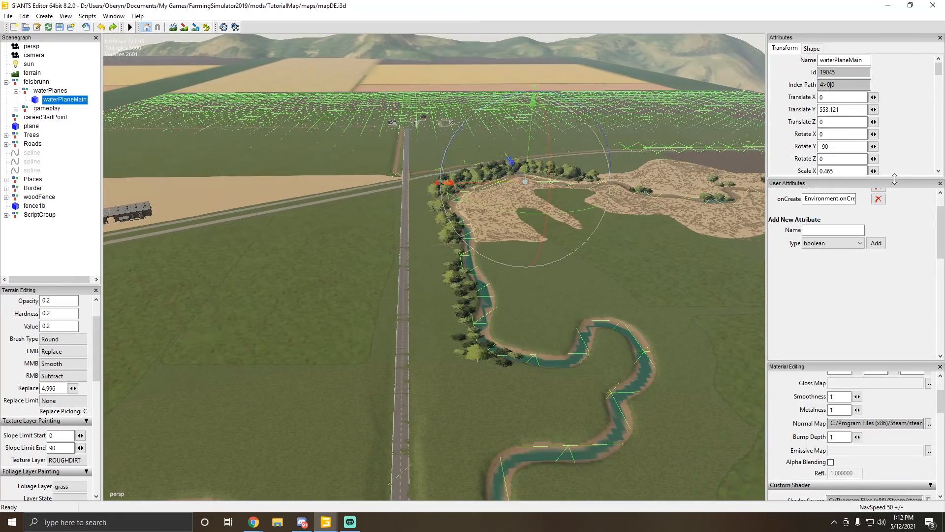
Step: Enlarge the Attributes panel and examine the main water plane's Scale X and Scale Z values
drag(894, 179, 892, 225)
drag(846, 196, 821, 195)
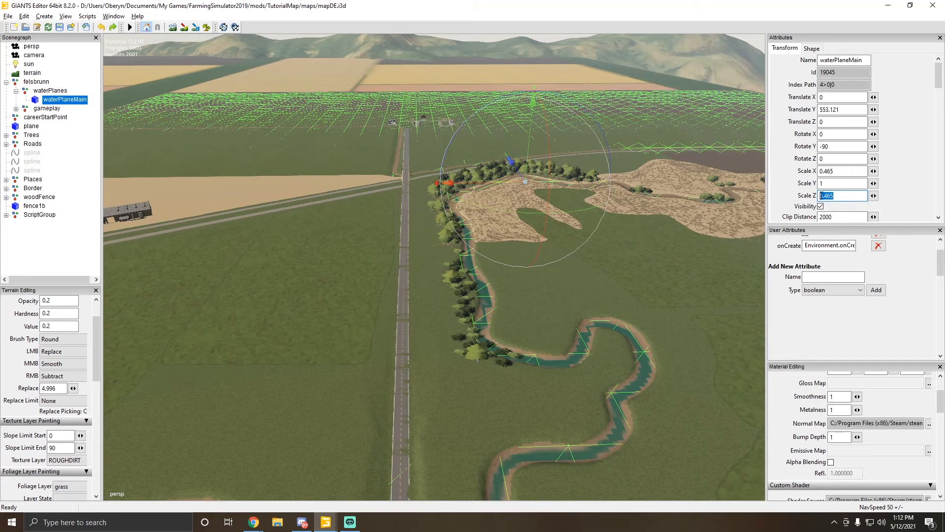
click(842, 196)
double_click(829, 196)
click(841, 195)
drag(822, 196, 837, 197)
click(837, 197)
Step: Examine the main water plane's clip distance and object mask attributes
scroll(926, 188, down, 2)
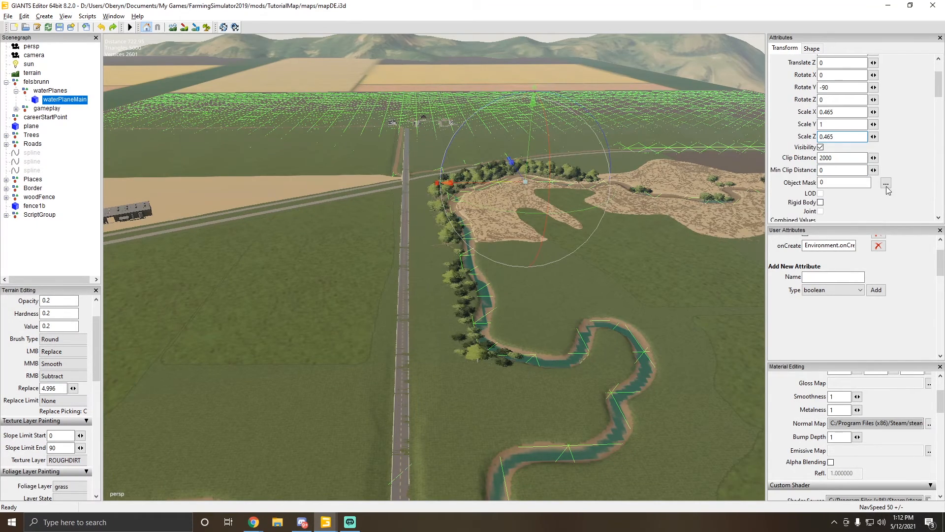
click(837, 158)
alt+drag(640, 147, 559, 185)
scroll(920, 182, up, 3)
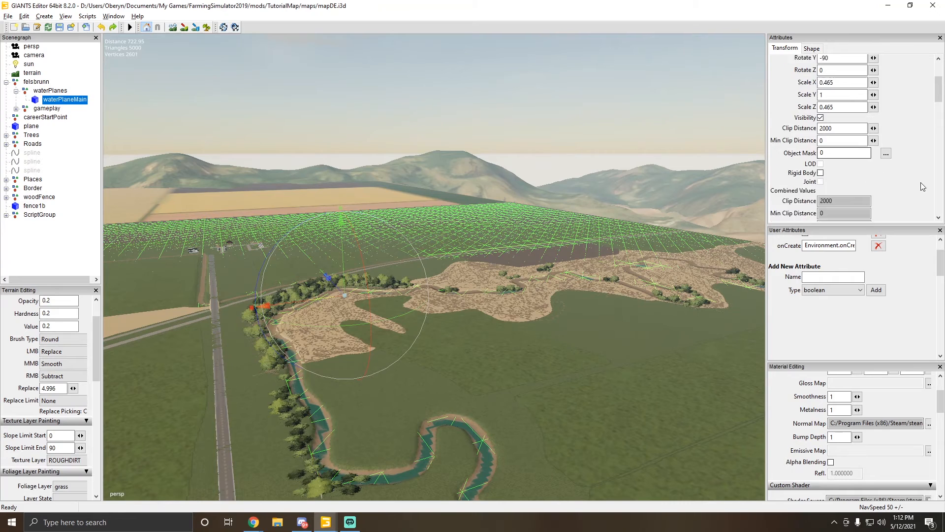
Step: Examine the transforms of the waterPlanes and felsbrunn groups that contain the main water plane
click(486, 89)
alt+drag(486, 90, 551, 158)
click(47, 99)
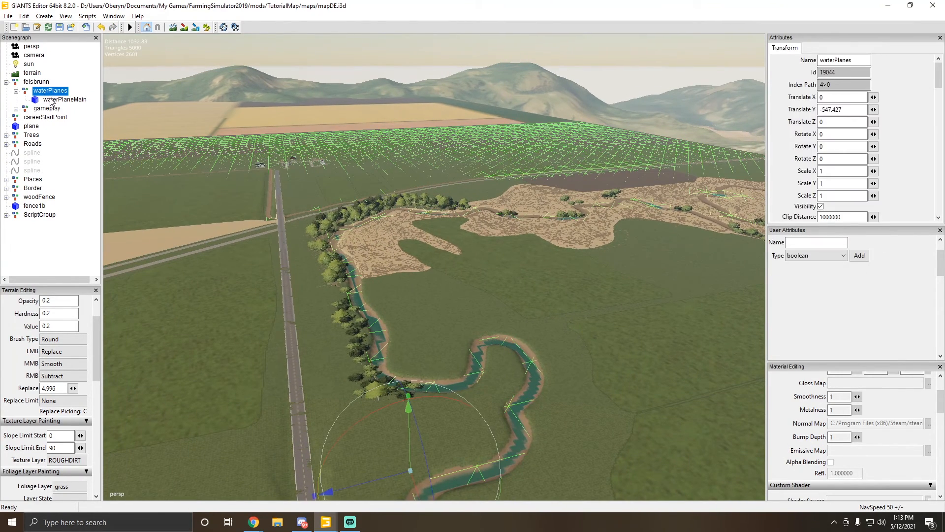
click(29, 83)
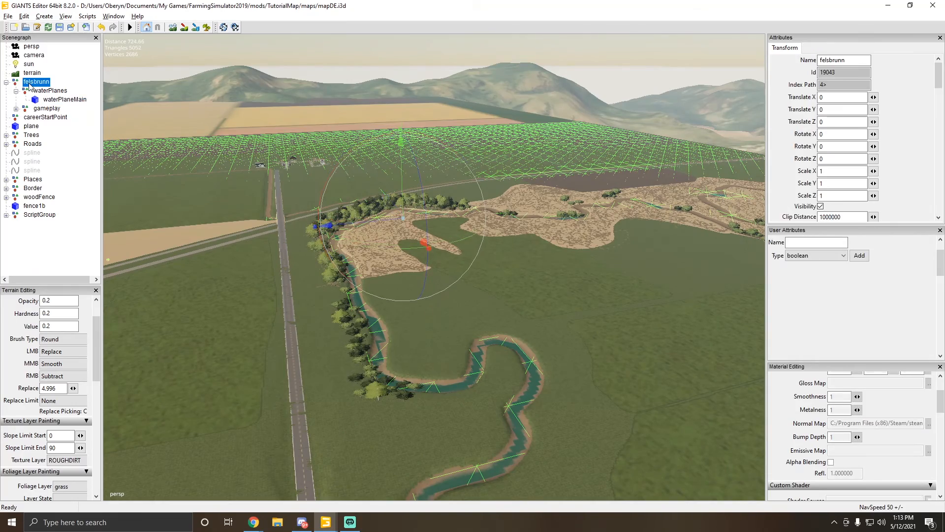
click(52, 101)
Step: Select the main water plane near the bridge and try its material with Smoothness and Metalness set to 0
alt+drag(378, 183, 536, 181)
scroll(323, 201, up, 6)
click(441, 121)
key(Right)
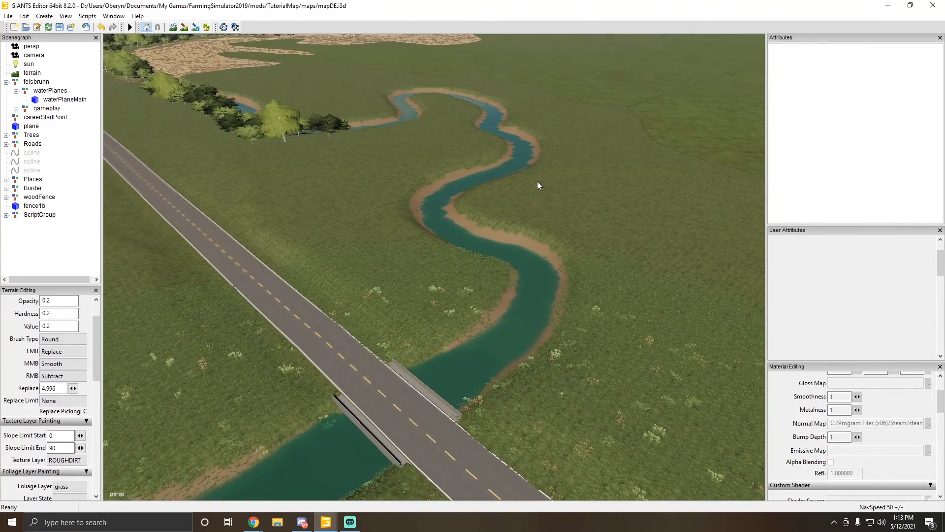
click(560, 263)
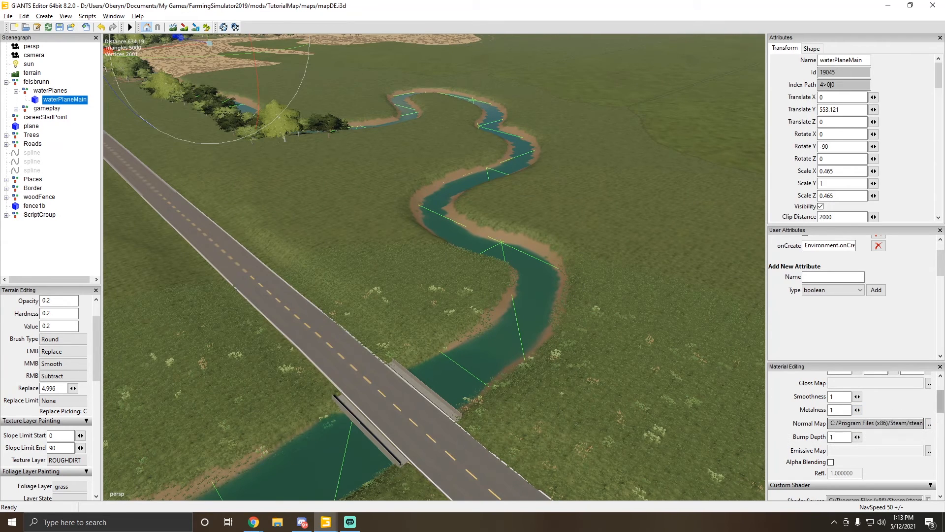
double_click(836, 398)
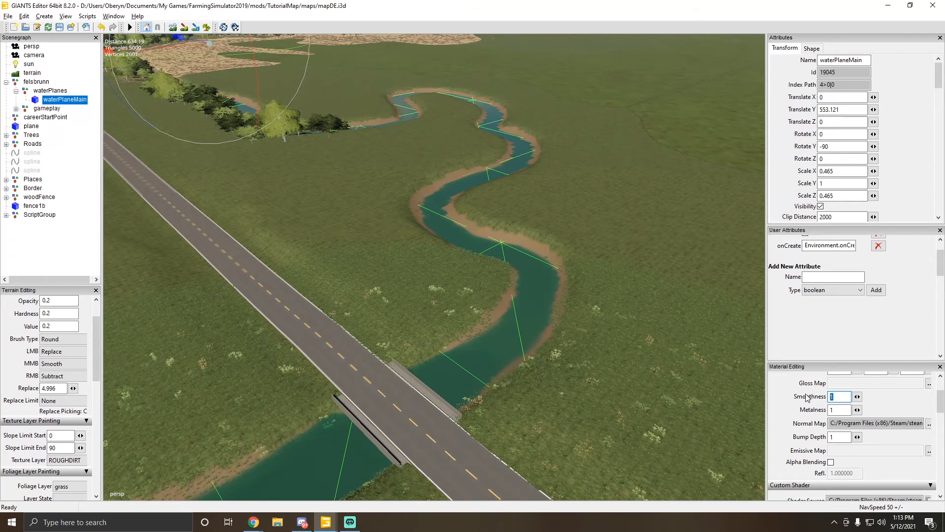
double_click(833, 409)
scroll(539, 376, up, 6)
alt+drag(538, 376, 527, 300)
click(736, 355)
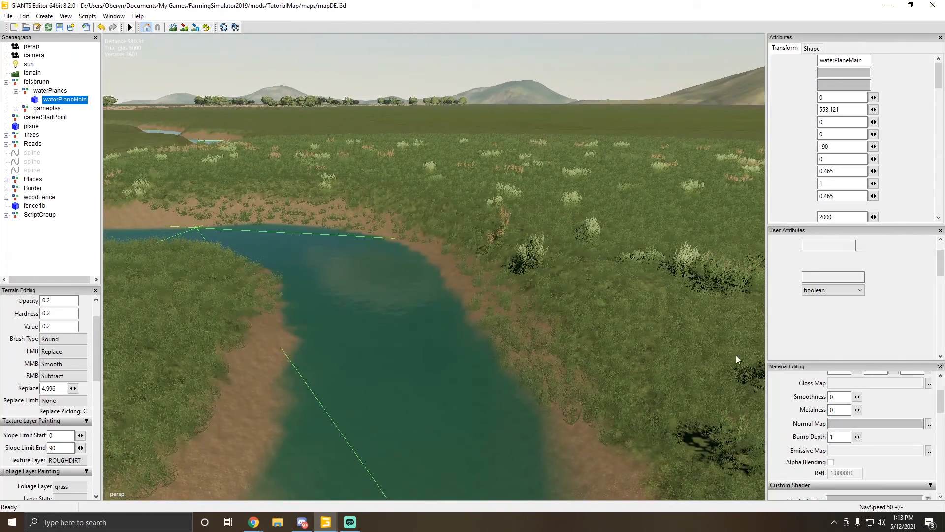
Step: Set the main water plane's Smoothness and Metalness back to 1 and check the river
double_click(838, 397)
text(1)
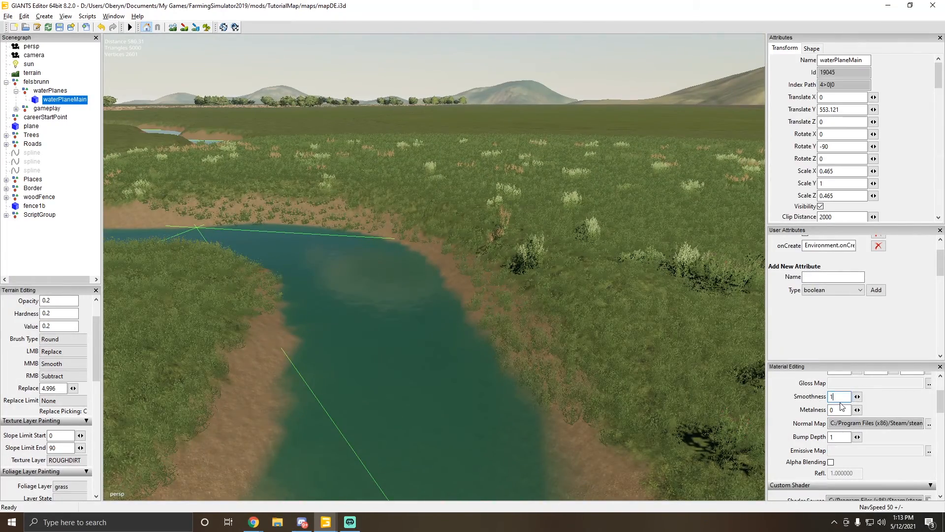
click(603, 300)
scroll(583, 291, up, 4)
alt+drag(583, 291, 471, 301)
scroll(471, 301, down, 5)
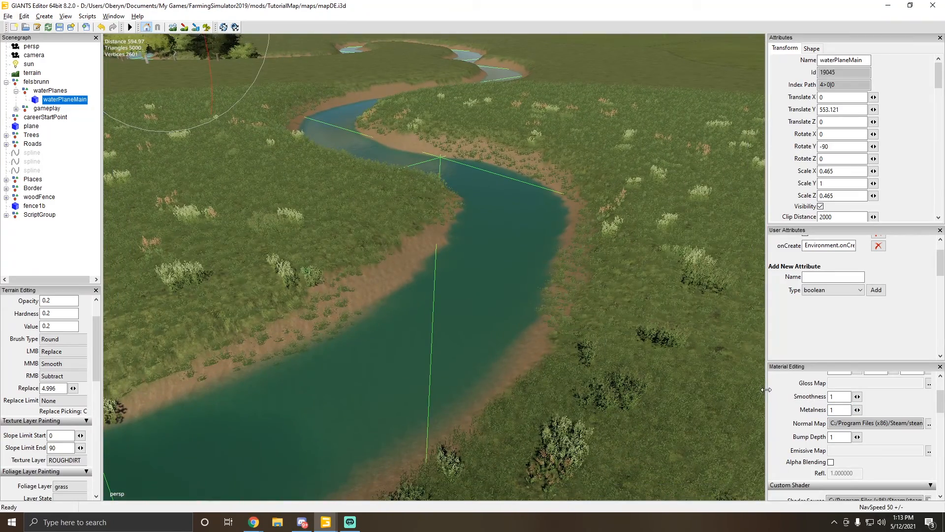
Step: Widen the attribute panels and inspect the water surface up close with its normal map applied
drag(767, 391, 737, 391)
alt+drag(529, 350, 494, 295)
scroll(539, 357, up, 5)
scroll(479, 297, up, 4)
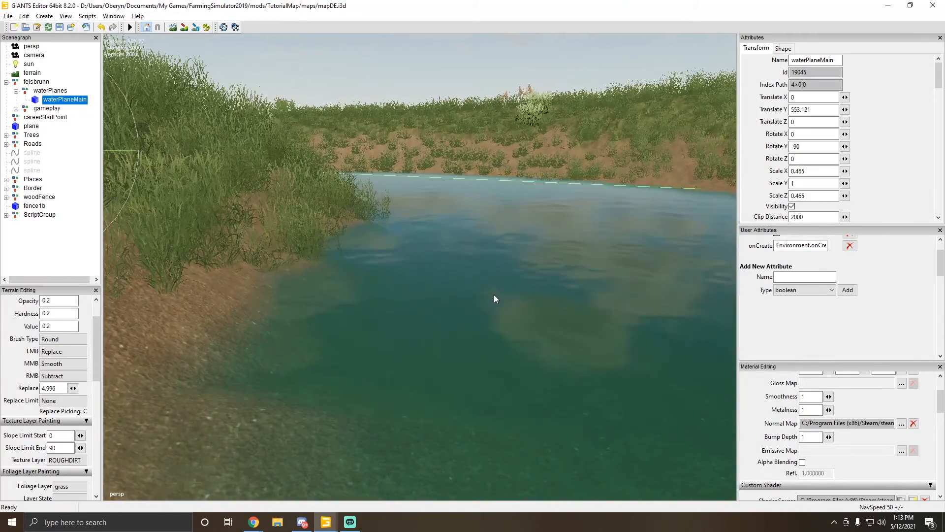
scroll(501, 293, down, 8)
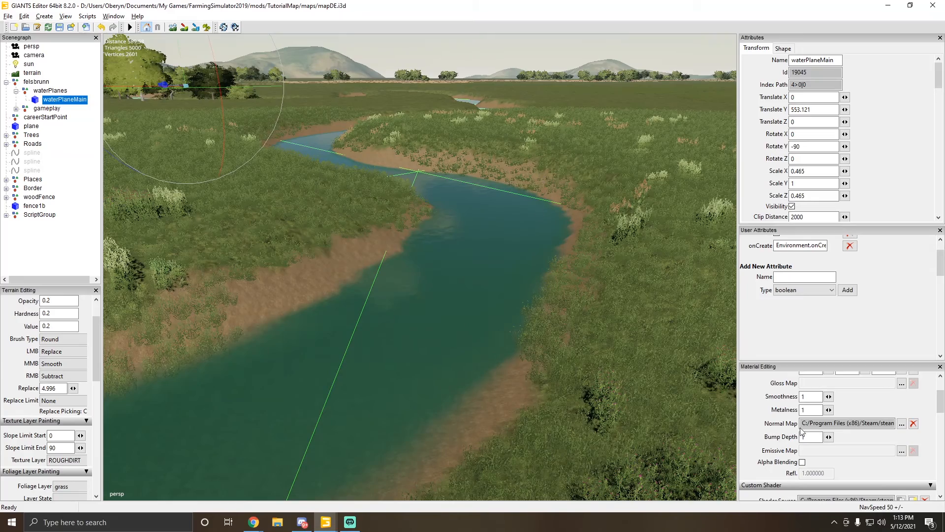
Step: Try removing the main water plane's normal map and inspect the water surface up close without it
click(913, 423)
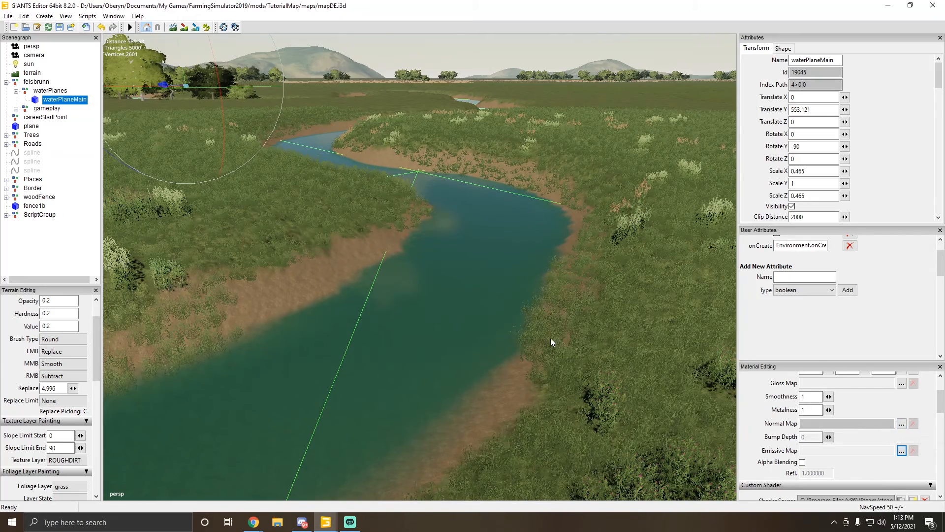
alt+drag(488, 360, 496, 126)
click(496, 126)
scroll(450, 245, up, 8)
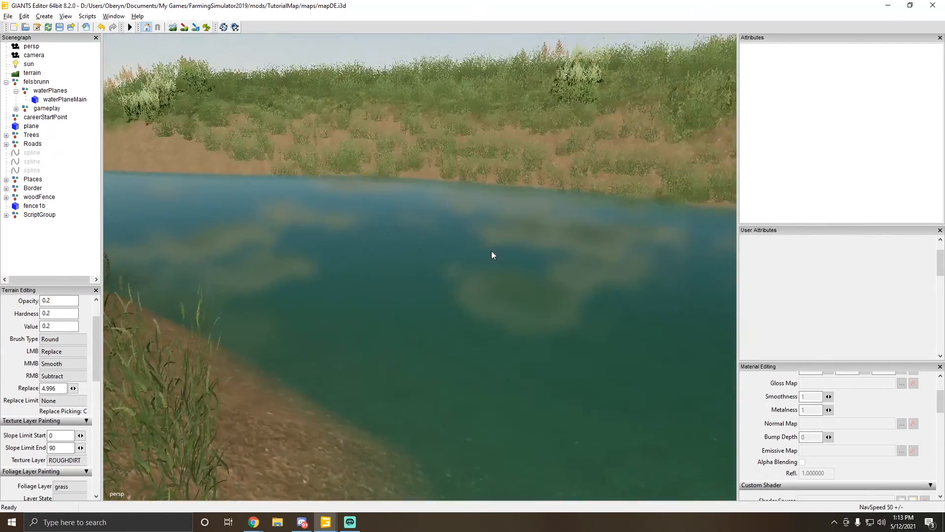
mouse_move(491, 251)
alt+mouse_down()
mouse_move(385, 224)
mouse_move(332, 269)
mouse_move(283, 280)
mouse_move(489, 243)
alt+mouse_up()
scroll(384, 224, down, 6)
scroll(282, 279, up, 5)
scroll(424, 247, down, 5)
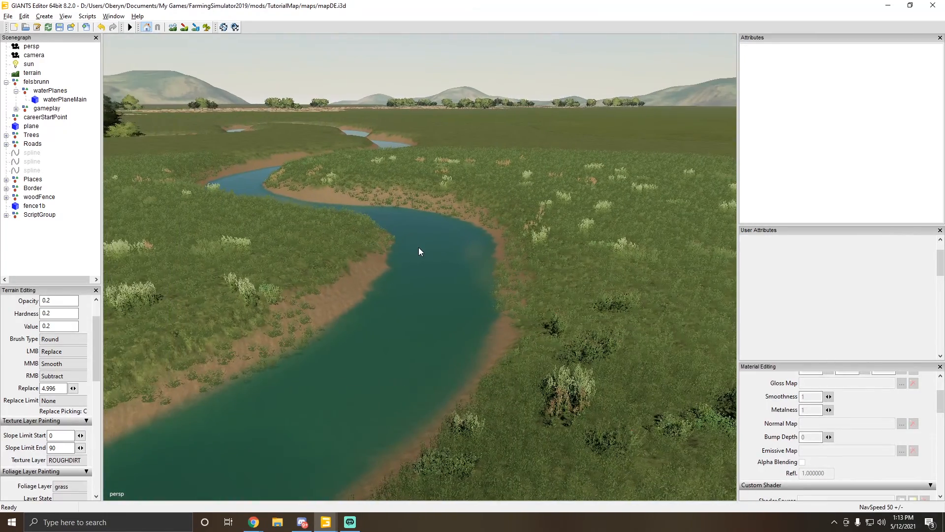
Step: Undo the removal of the main water plane's normal map and inspect the water surface again
click(419, 248)
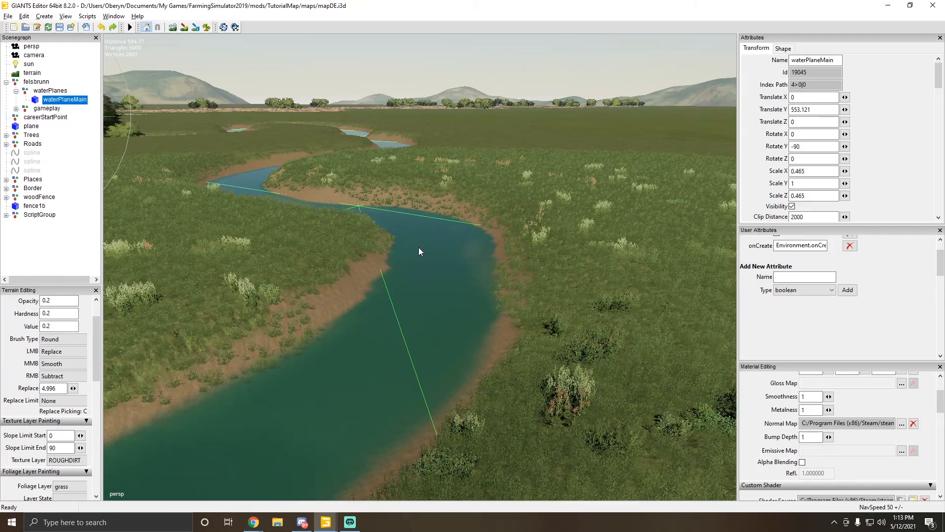
mouse_move(419, 247)
alt+mouse_down()
mouse_move(459, 254)
mouse_move(450, 223)
mouse_move(430, 235)
mouse_move(439, 263)
mouse_move(433, 217)
mouse_move(422, 207)
mouse_move(392, 215)
mouse_move(427, 244)
alt+mouse_up()
scroll(459, 254, up, 4)
scroll(451, 222, down, 3)
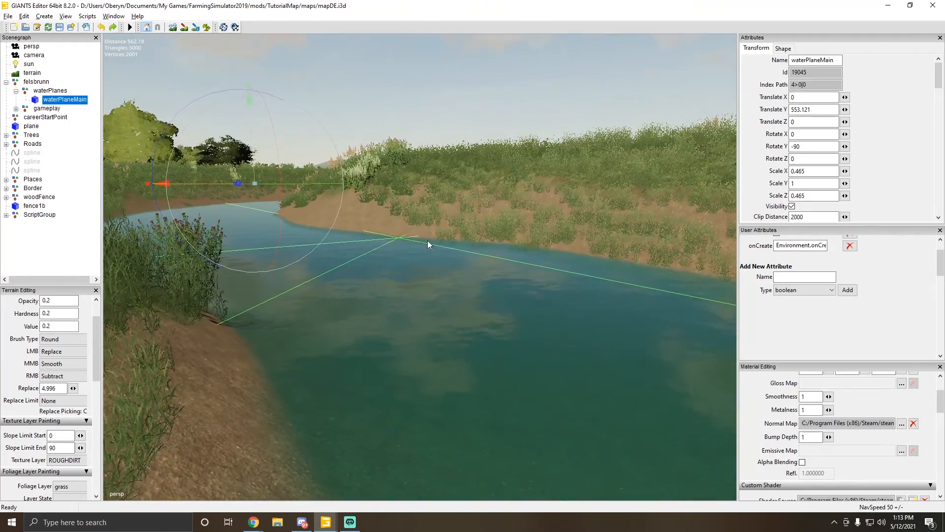
scroll(427, 240, down, 5)
click(483, 111)
scroll(459, 194, up, 4)
alt+drag(444, 180, 520, 203)
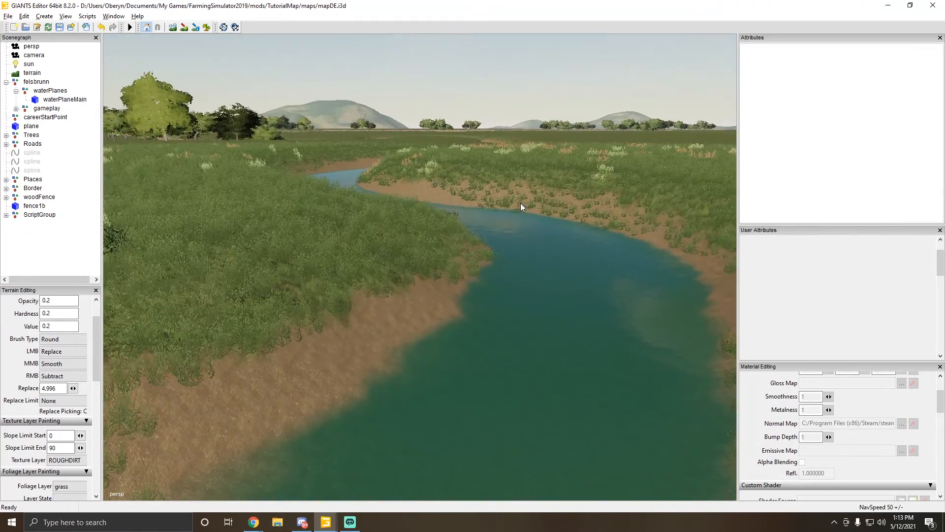
scroll(521, 203, down, 3)
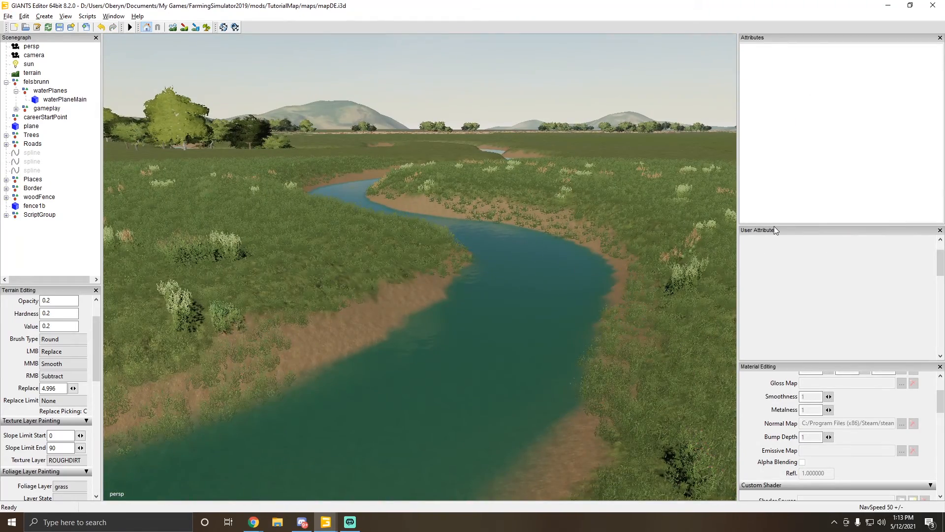
Step: Resize the attribute panels to show the main water plane's user attributes and review the types available for a new attribute
drag(775, 224, 775, 178)
click(507, 315)
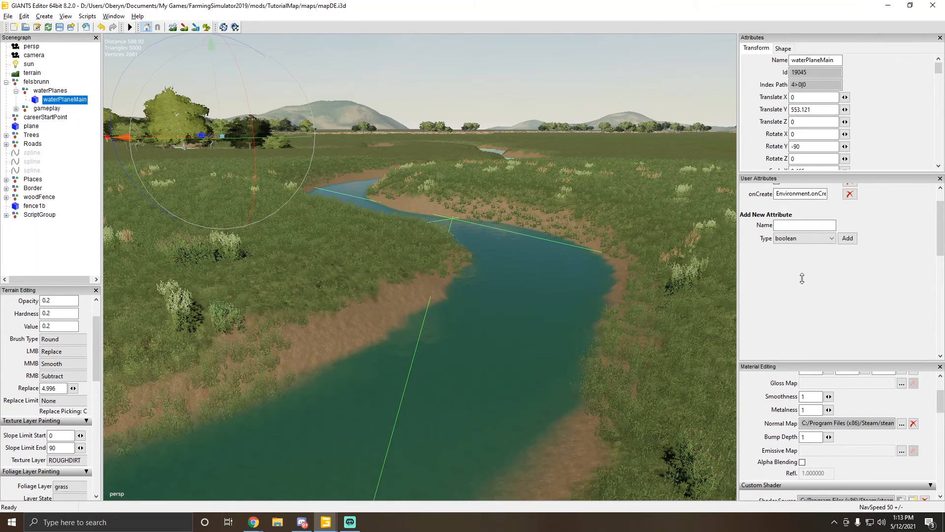
drag(801, 279, 802, 279)
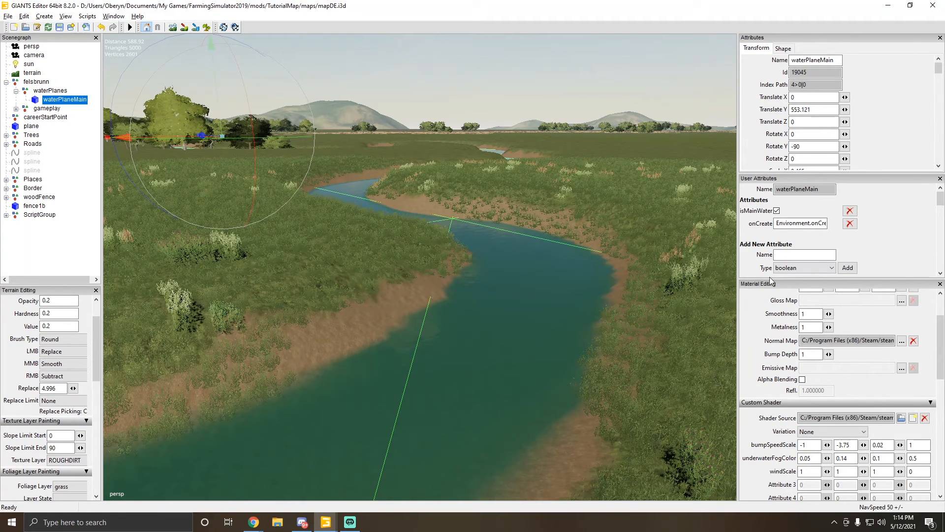
click(795, 269)
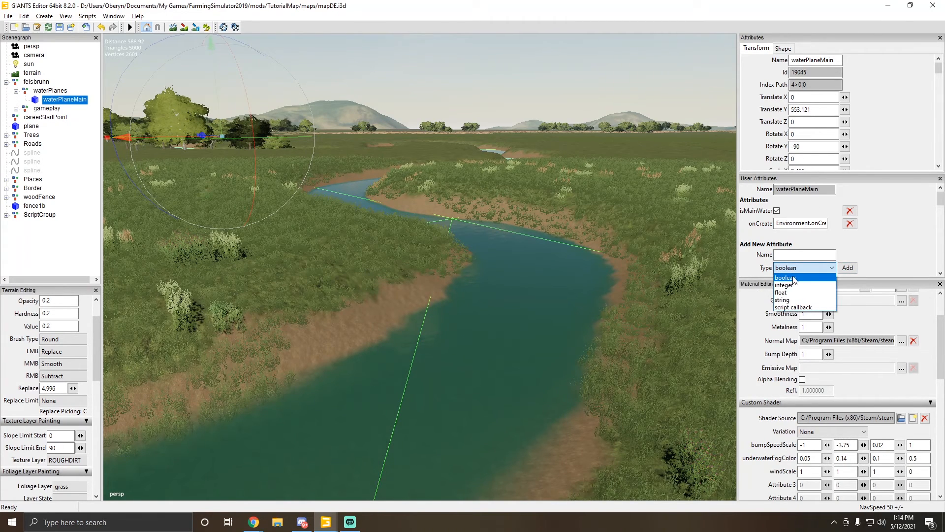
click(780, 254)
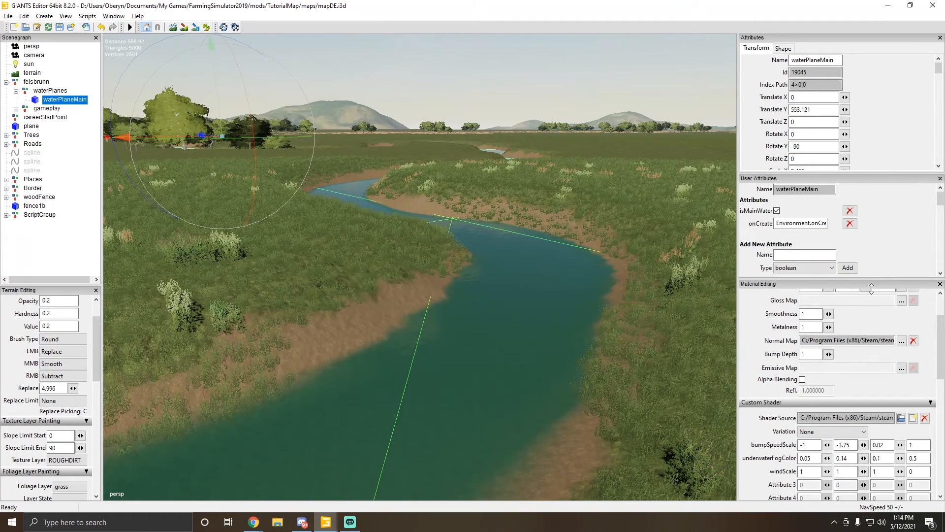
drag(872, 289, 871, 303)
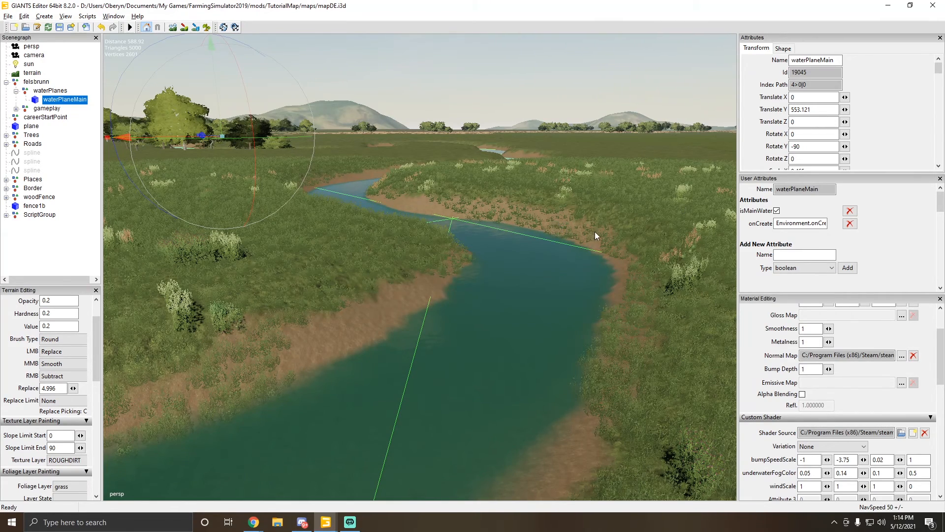
Step: Examine the main water plane's isMainWater and onCreate user attributes and its custom shader parameters
alt+drag(594, 231, 498, 233)
scroll(415, 237, down, 4)
scroll(415, 237, up, 3)
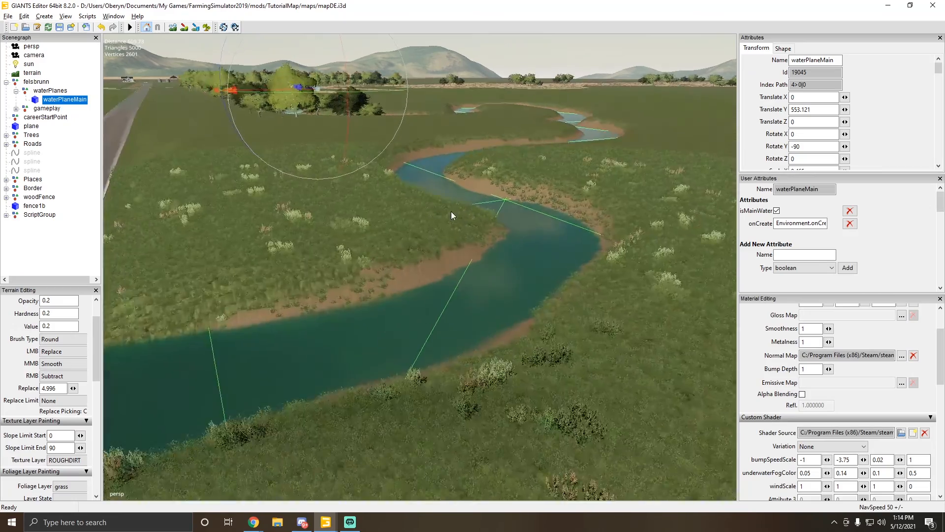
alt+drag(451, 212, 477, 187)
scroll(477, 187, up, 2)
scroll(444, 198, down, 2)
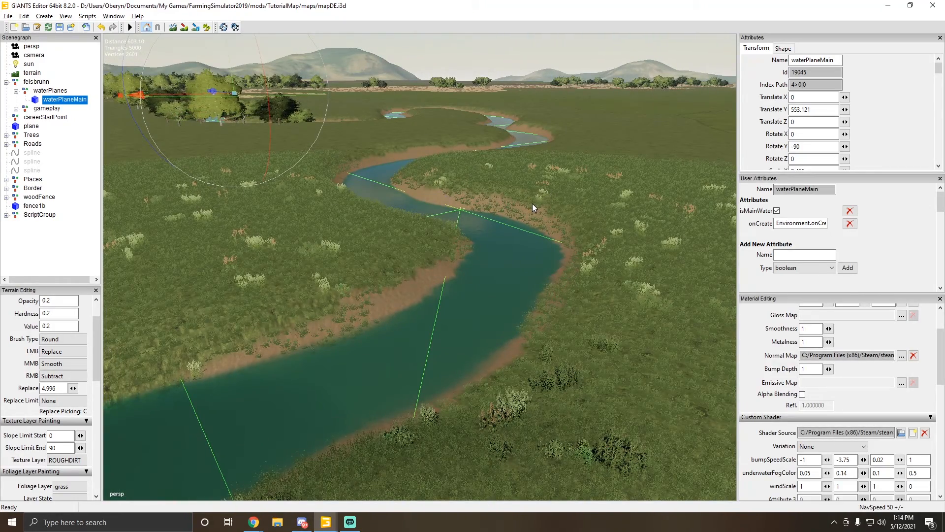
scroll(523, 208, up, 2)
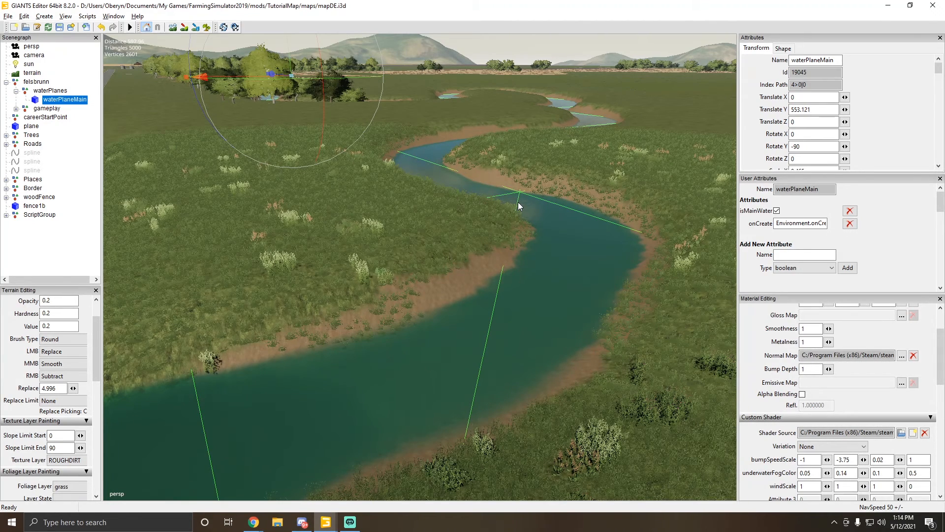
alt+drag(394, 190, 345, 184)
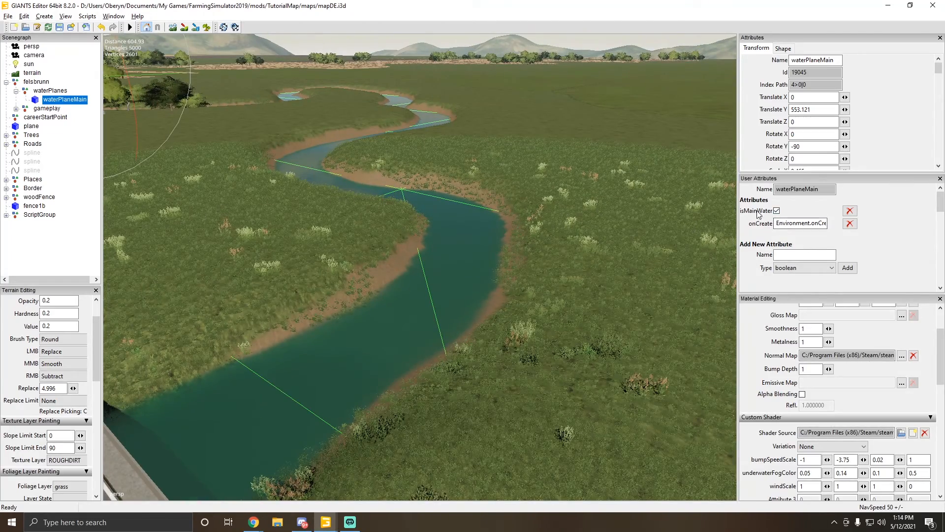
click(799, 223)
mouse_move(443, 236)
alt+mouse_down()
mouse_move(445, 256)
mouse_move(445, 229)
alt+mouse_up()
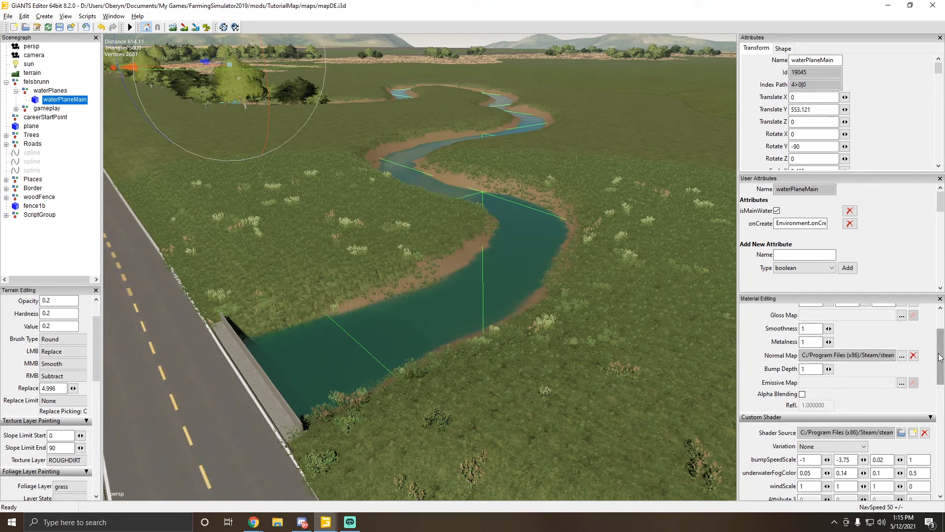
scroll(941, 327, up, 1)
drag(941, 327, 935, 365)
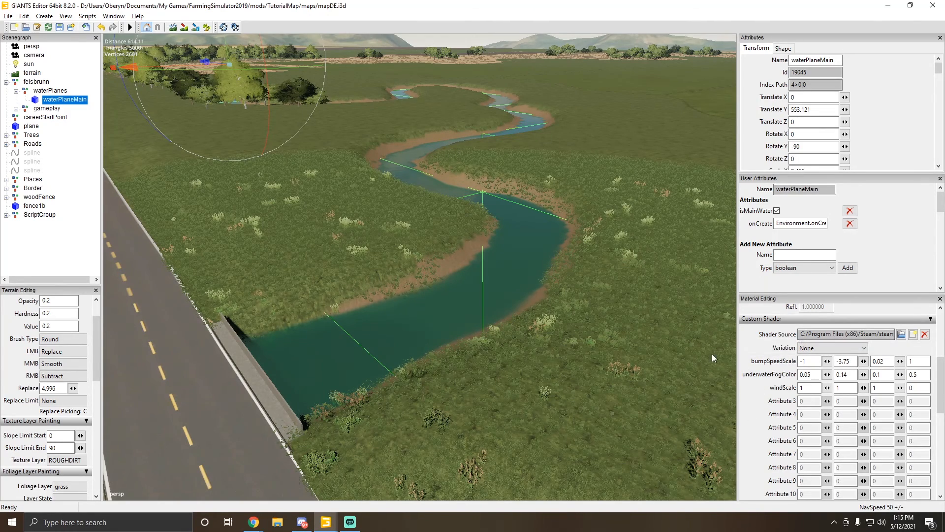
Step: Duplicate the main water plane while viewing the tree-lined river bend beside the bare dirt area
alt+drag(471, 347, 362, 258)
scroll(393, 267, up, 3)
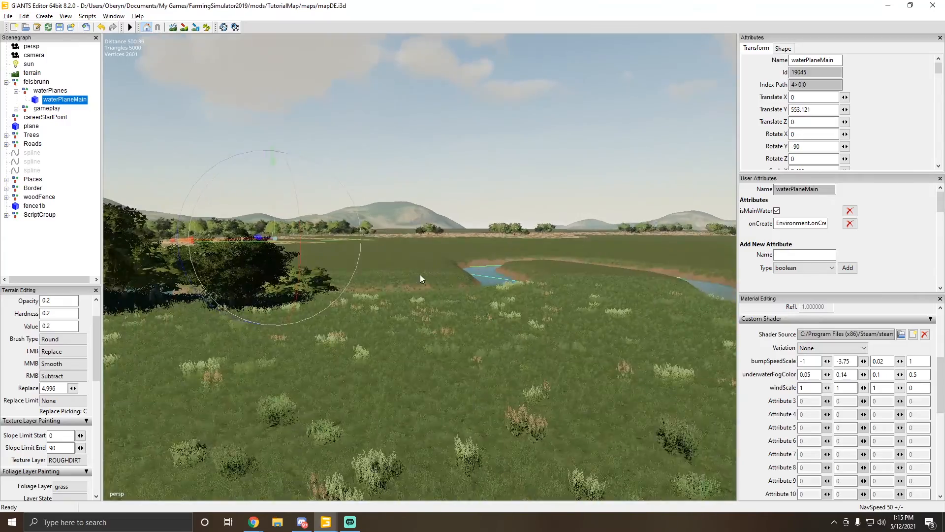
alt+drag(420, 274, 126, 191)
scroll(456, 291, up, 5)
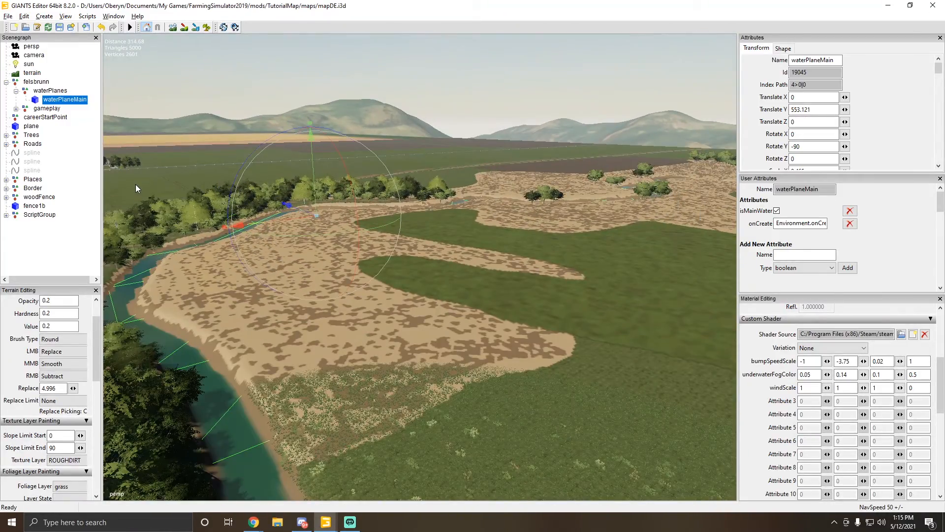
key(ctrl+d)
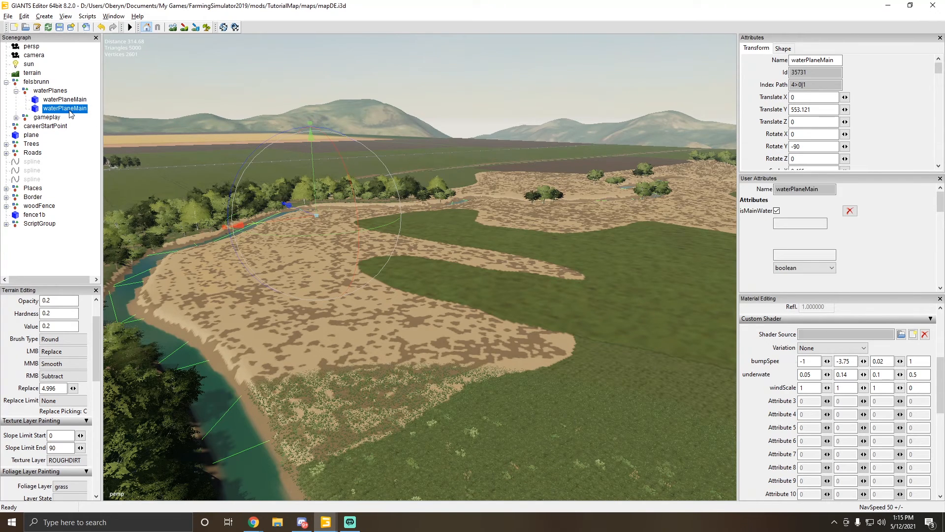
Step: Hide the original main water plane by turning off its visibility
click(64, 99)
scroll(883, 149, down, 2)
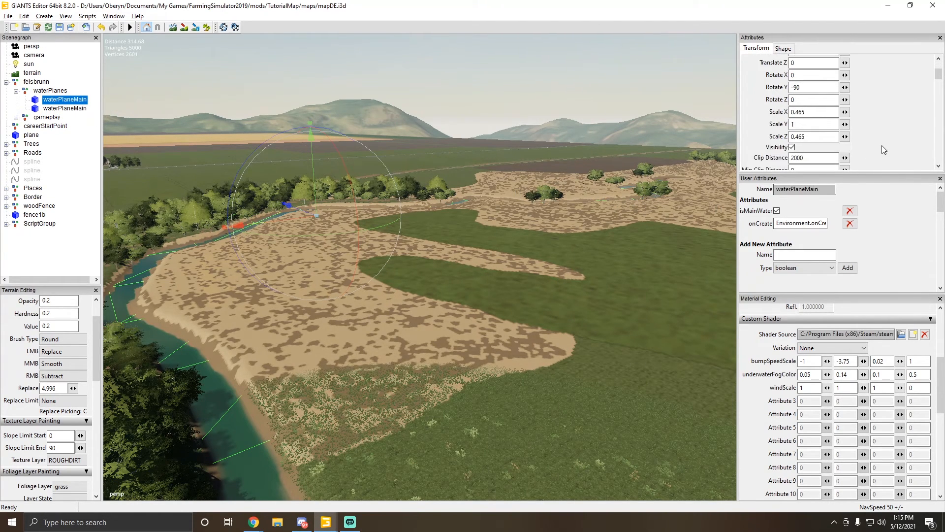
click(791, 146)
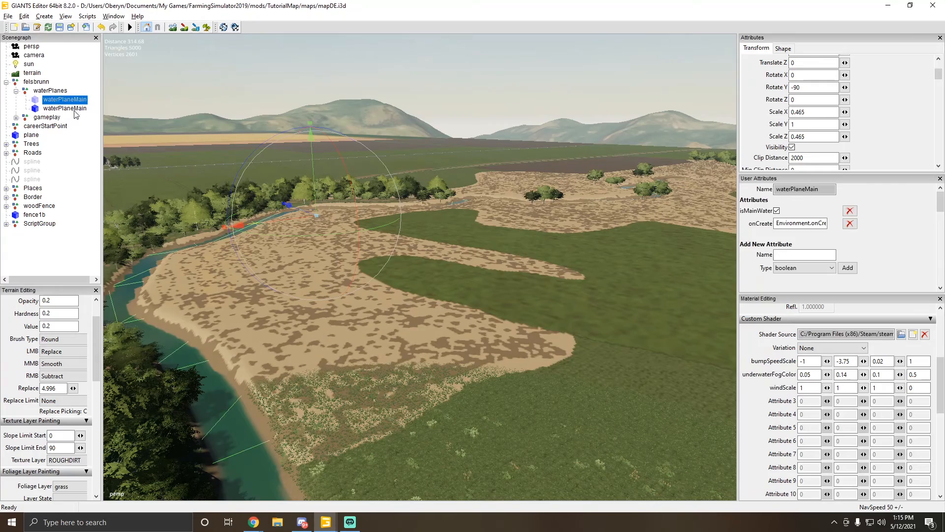
Step: Select the duplicate water plane, raise it slightly along its vertical axis and inspect the water at river level
click(65, 108)
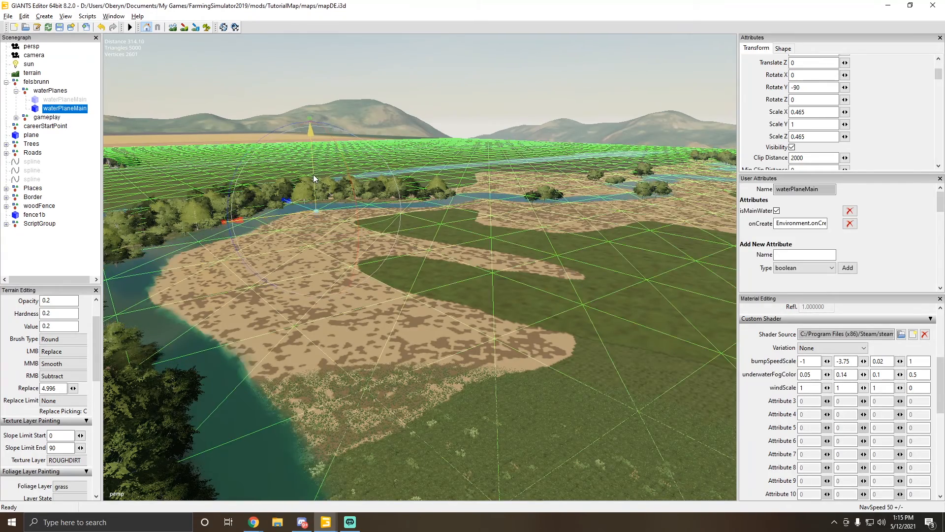
alt+drag(318, 175, 401, 207)
scroll(373, 167, up, 3)
scroll(391, 222, up, 5)
scroll(469, 228, up, 3)
scroll(461, 189, up, 3)
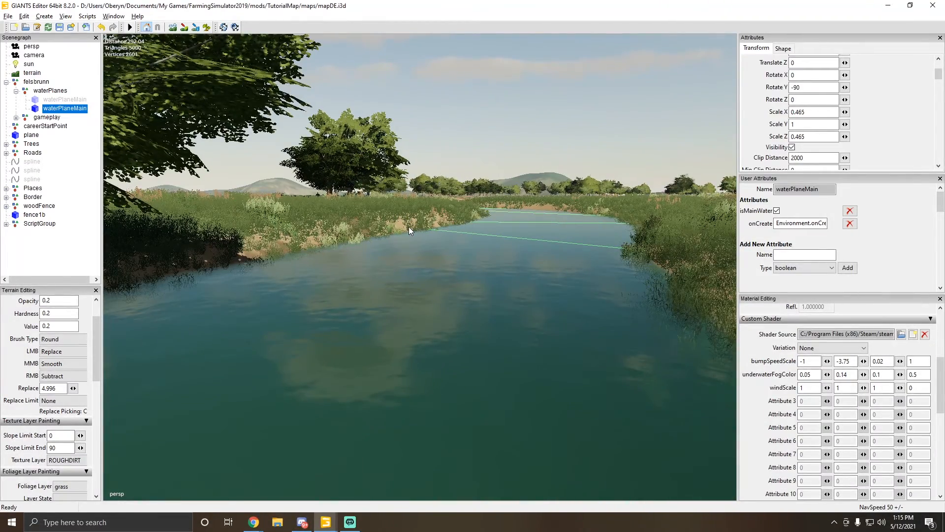
Step: Try a first bumpSpeedScale value of -10 on the duplicate water plane and inspect the river surface
click(806, 361)
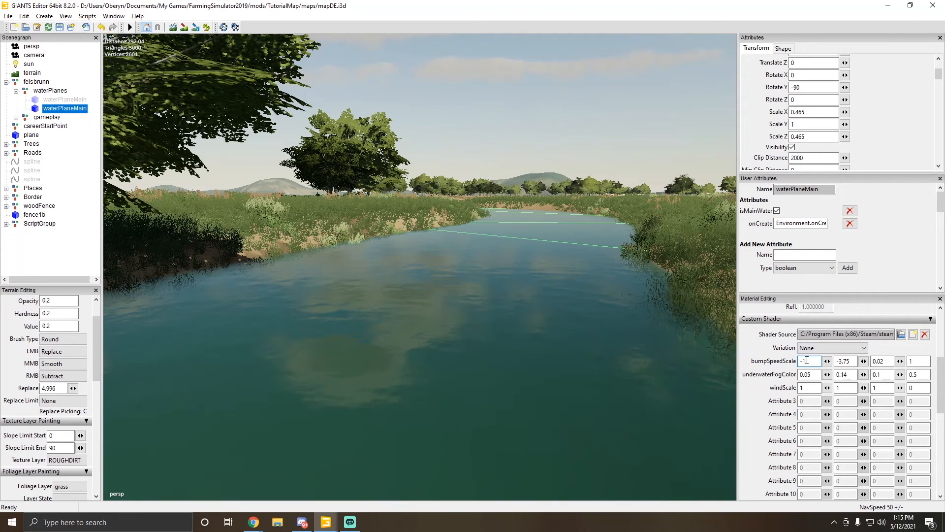
key(BackSpace)
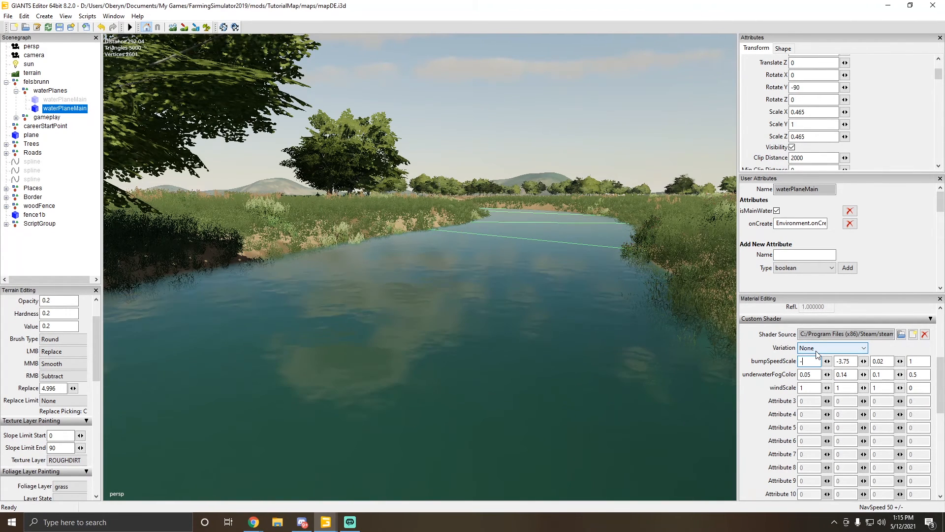
text(10)
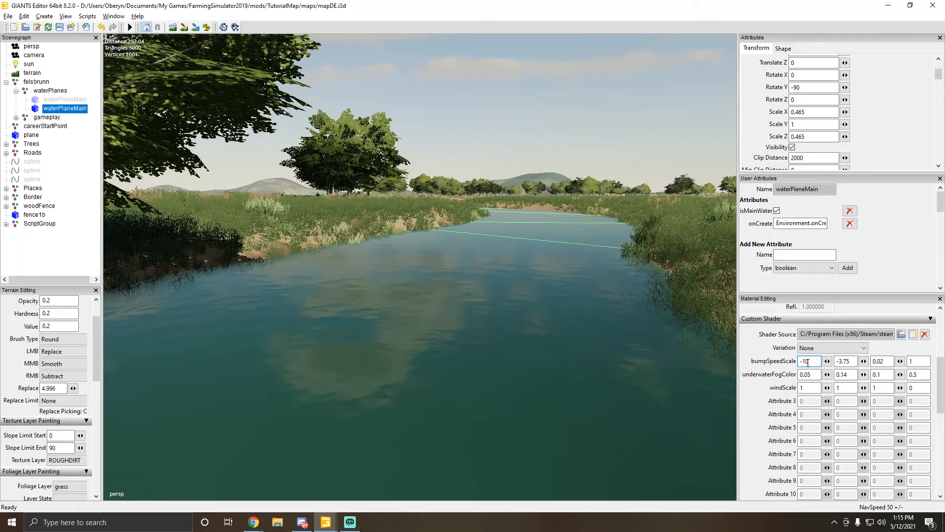
click(504, 135)
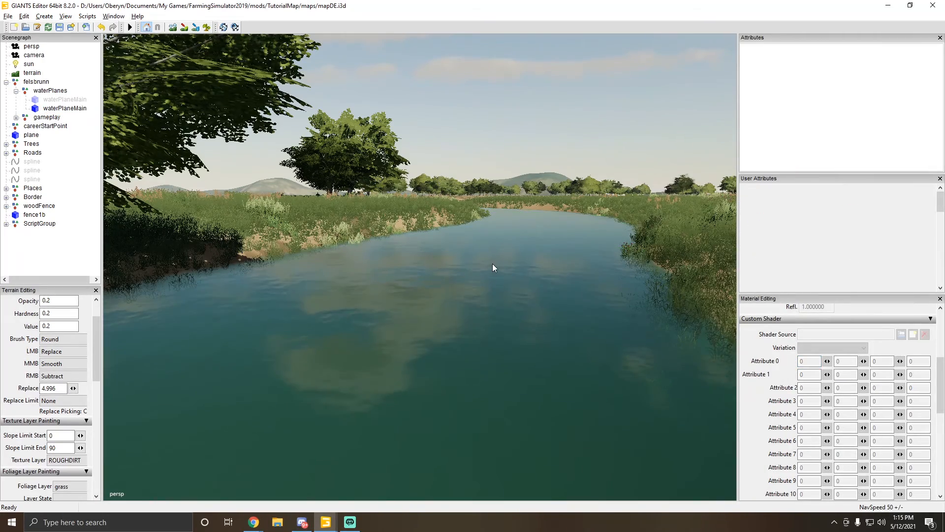
alt+drag(474, 263, 517, 261)
scroll(517, 216, up, 3)
alt+right_drag(517, 262, 362, 262)
Step: Select the duplicate water plane and set its X and Z scale to 0.2
click(479, 278)
scroll(490, 300, up, 2)
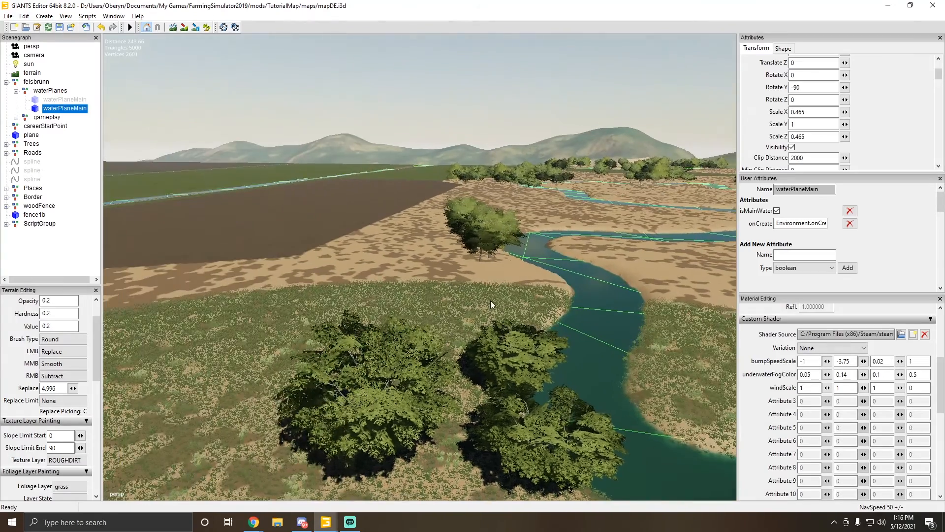
alt+drag(480, 298, 434, 273)
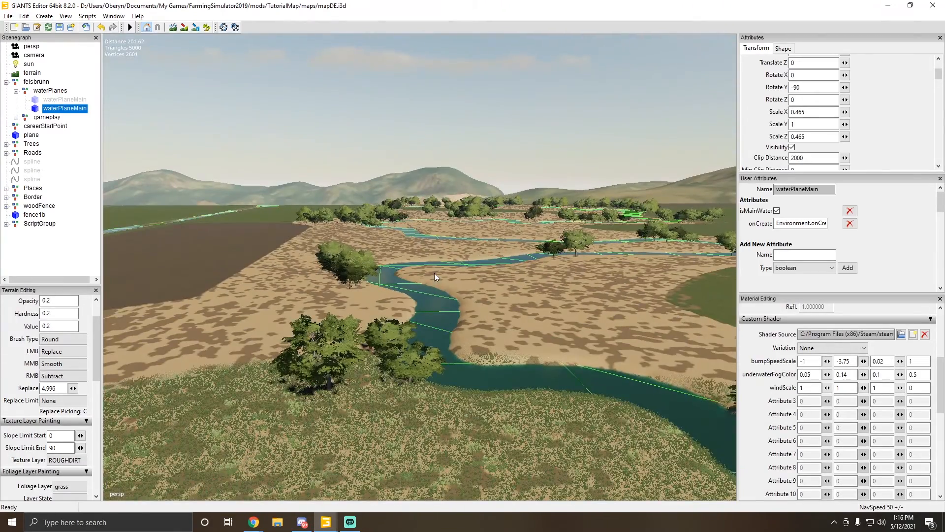
alt+drag(513, 323, 350, 220)
scroll(422, 285, up, 5)
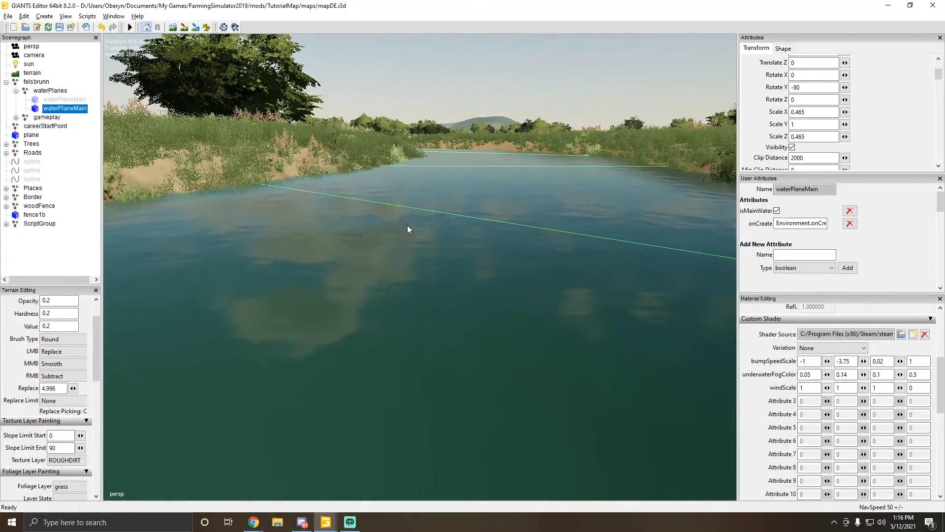
mouse_move(407, 228)
alt+mouse_down()
mouse_move(487, 243)
mouse_move(417, 240)
alt+mouse_up()
drag(816, 140, 800, 138)
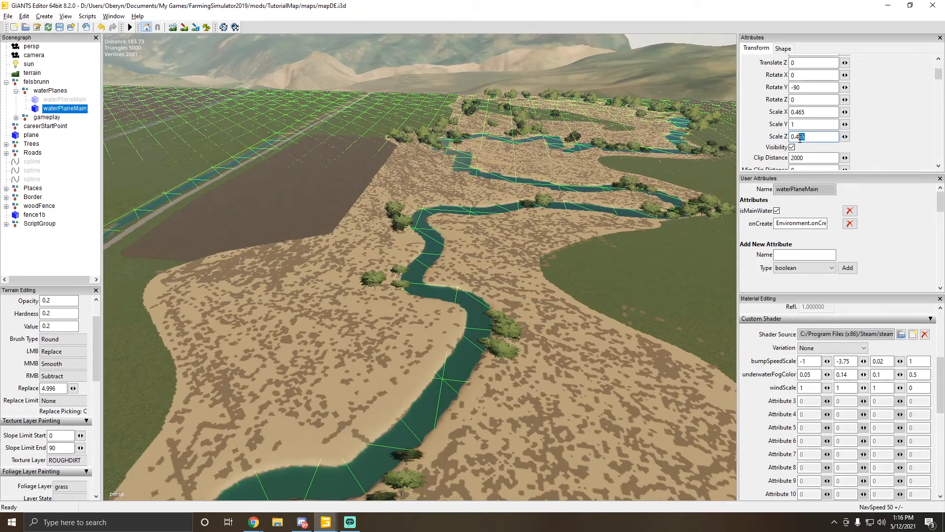
text(2)
click(803, 112)
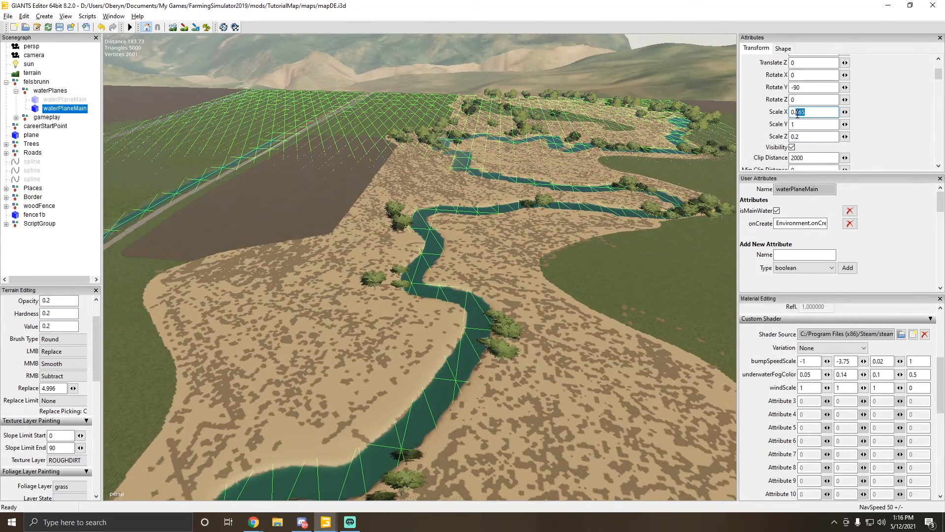
text(2)
key(Return)
Step: Shrink the duplicate water plane further by setting its X and Z scale to 0.05
alt+drag(434, 206, 372, 185)
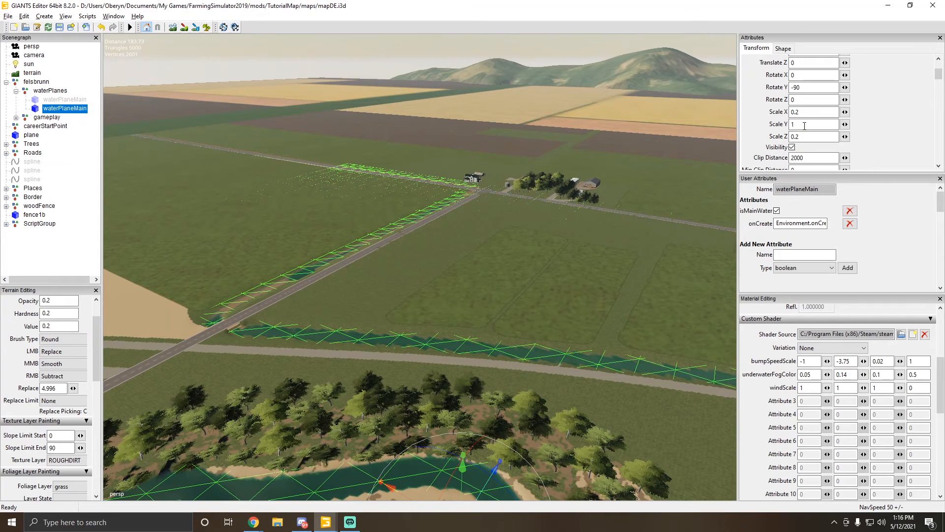
click(797, 112)
key(BackSpace)
text(05)
click(805, 136)
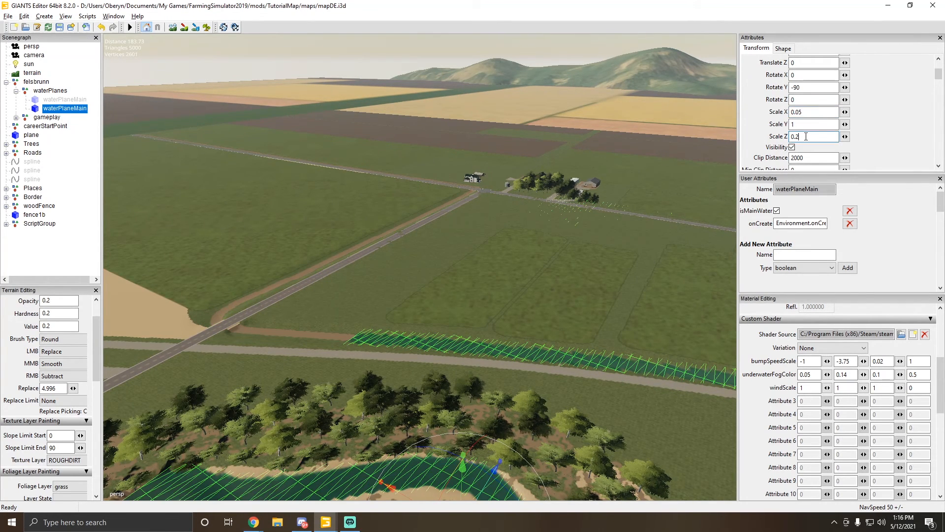
key(BackSpace)
text(05)
Step: Raise the shrunken duplicate water plane along its vertical axis above the riverbank and inspect its surface up close
alt+drag(522, 140, 481, 328)
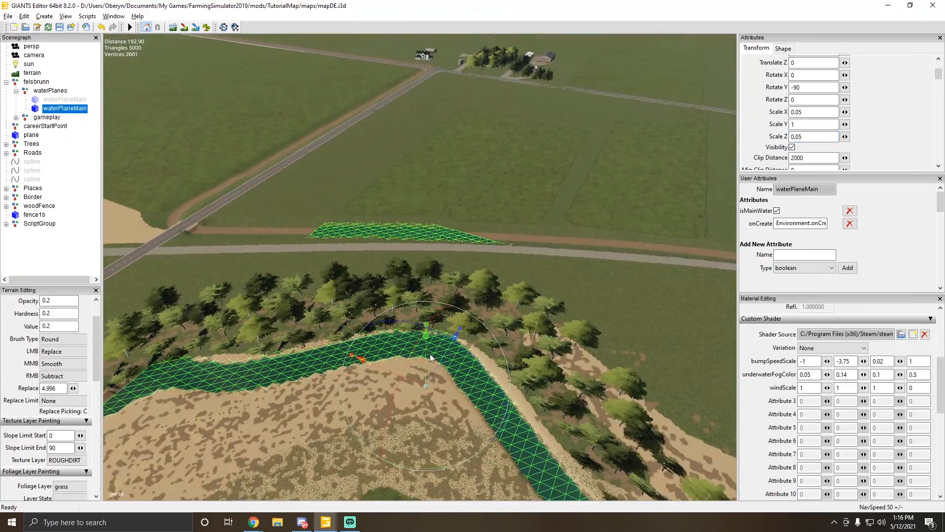
drag(430, 353, 418, 320)
alt+drag(509, 140, 299, 205)
scroll(408, 212, up, 5)
scroll(299, 205, up, 1)
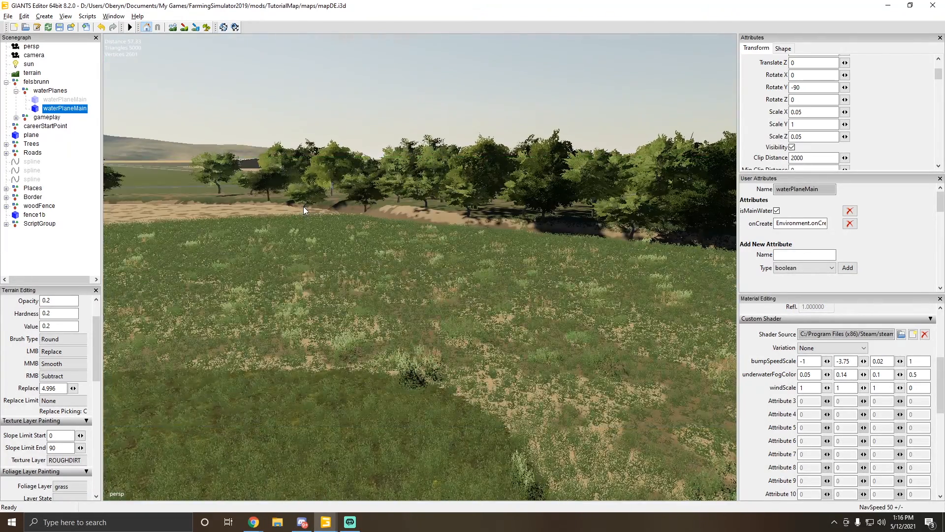
scroll(295, 206, down, 1)
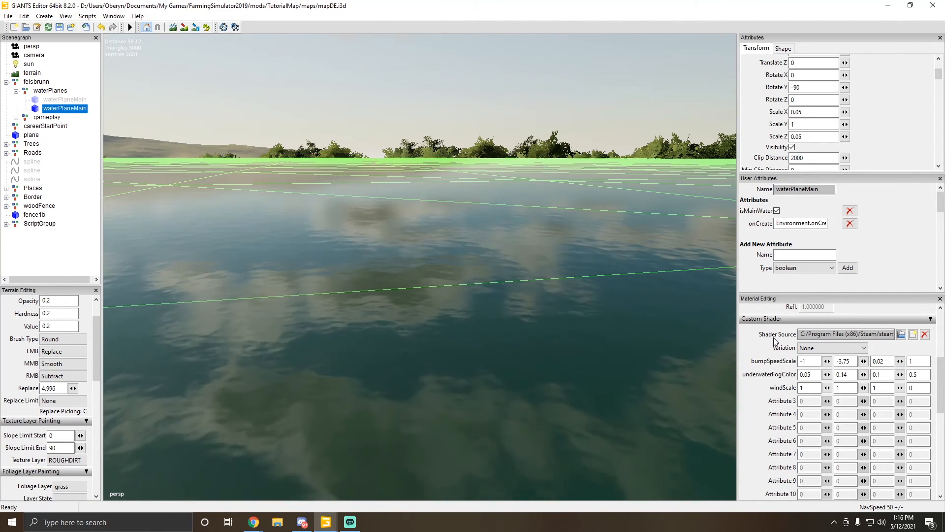
Step: Test the duplicate's bumpSpeedScale with a second value of -10 and third values of 0.05, 10 and 0.01, inspecting the ripples
click(847, 361)
text(10)
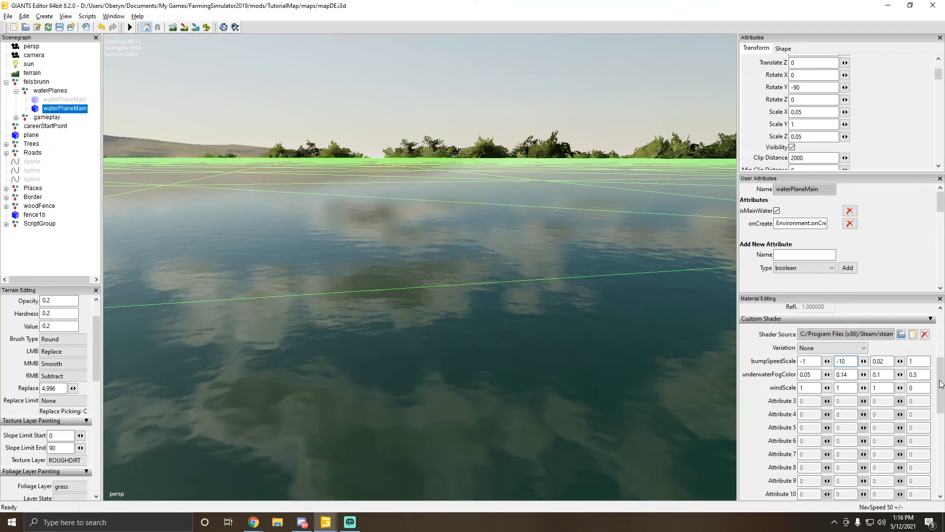
double_click(877, 364)
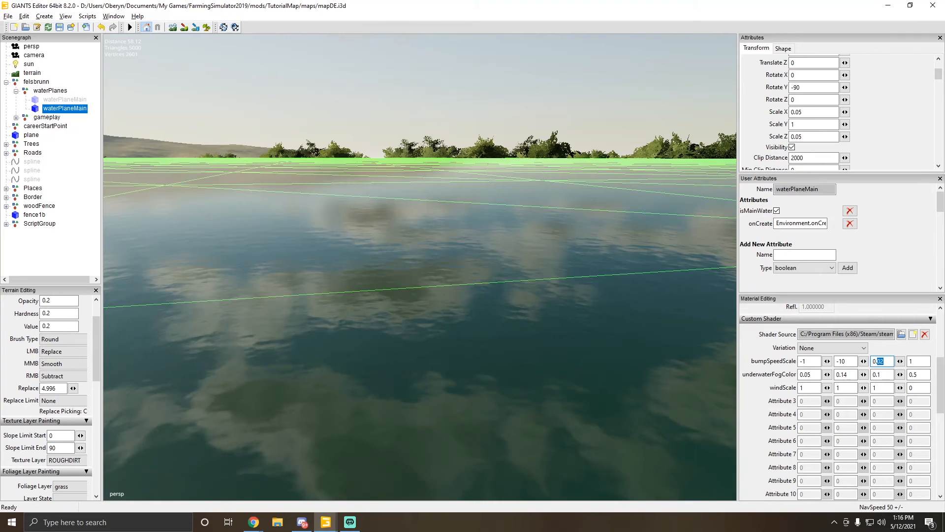
text(05)
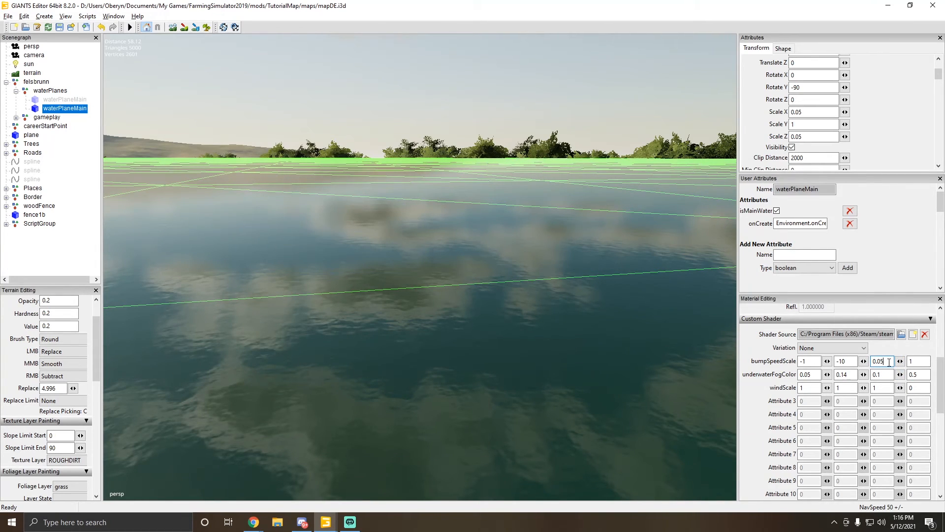
key(BackSpace)
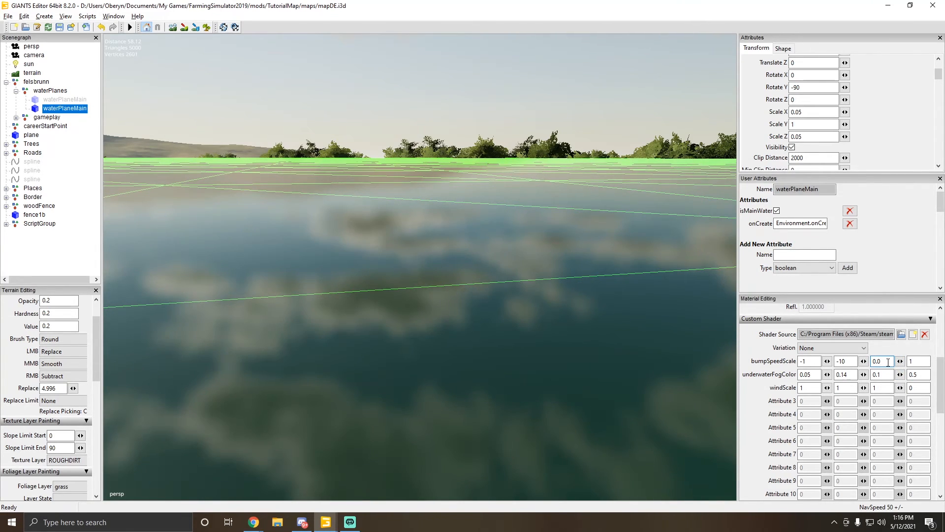
key(BackSpace)
text(10)
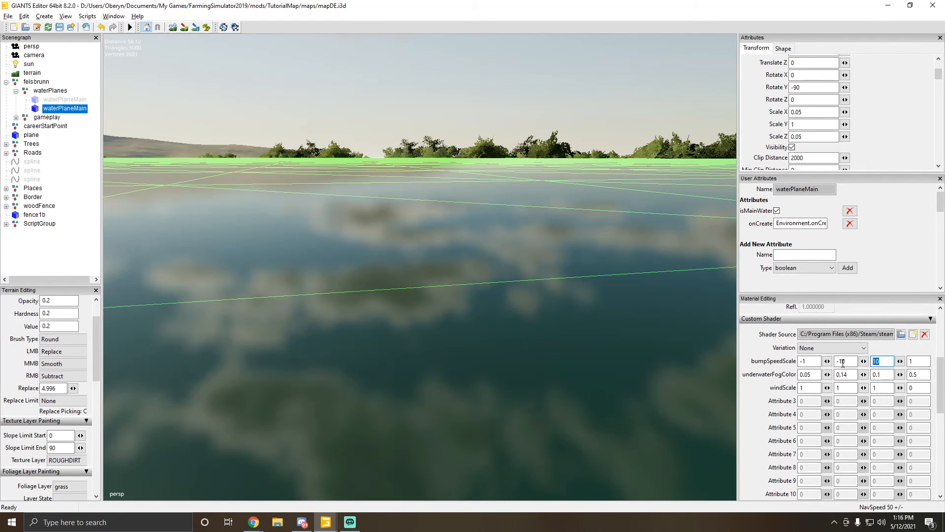
text(.01)
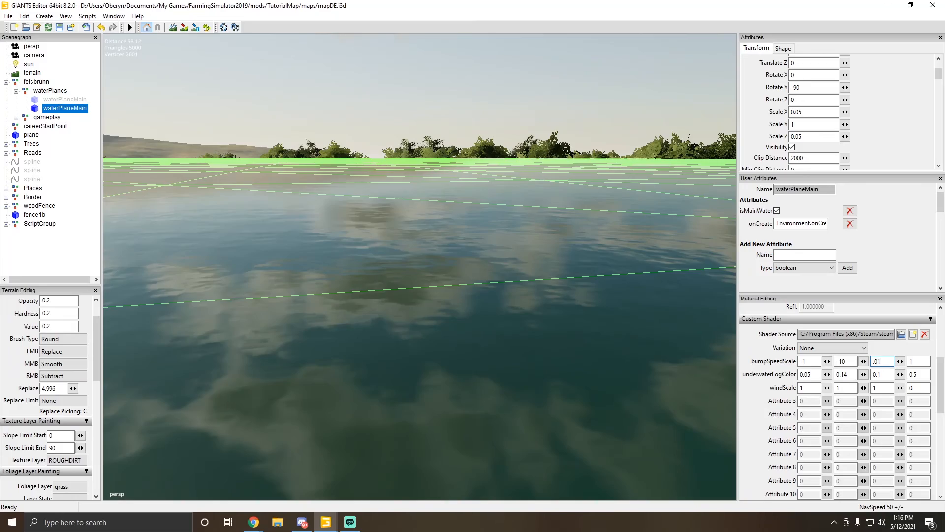
click(503, 114)
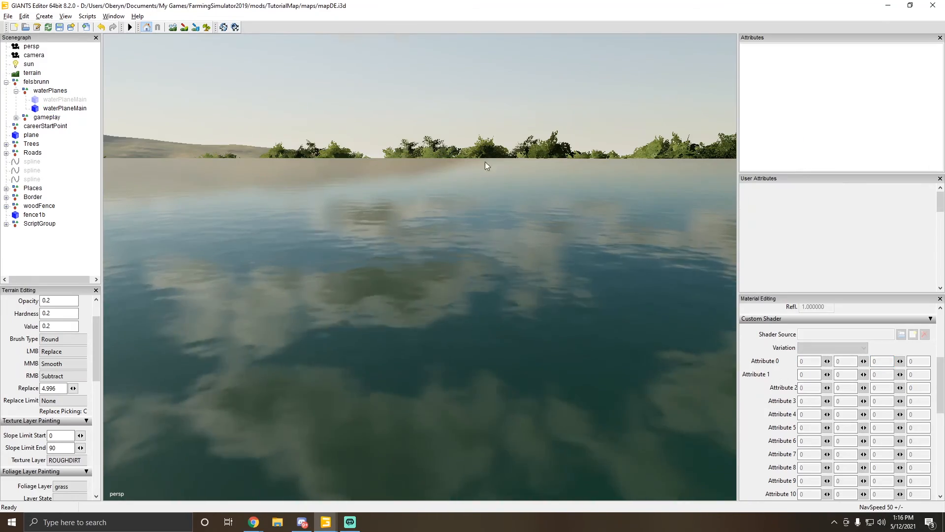
alt+drag(485, 161, 401, 233)
click(421, 292)
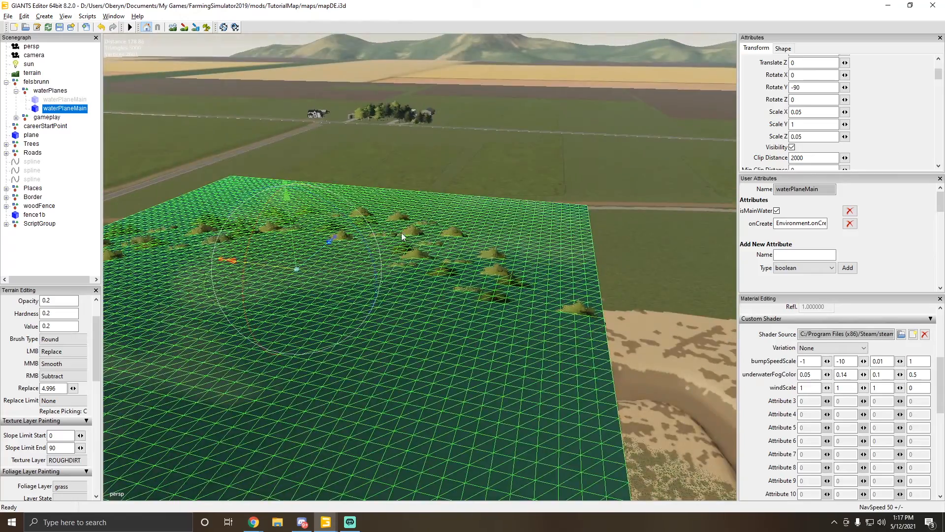
Step: Undo the test changes to the duplicate water plane's bumpSpeedScale values
key(ctrl+z)
key(ctrl+z)
key(ctrl+z)
key(ctrl+z)
key(ctrl+z)
key(ctrl+z)
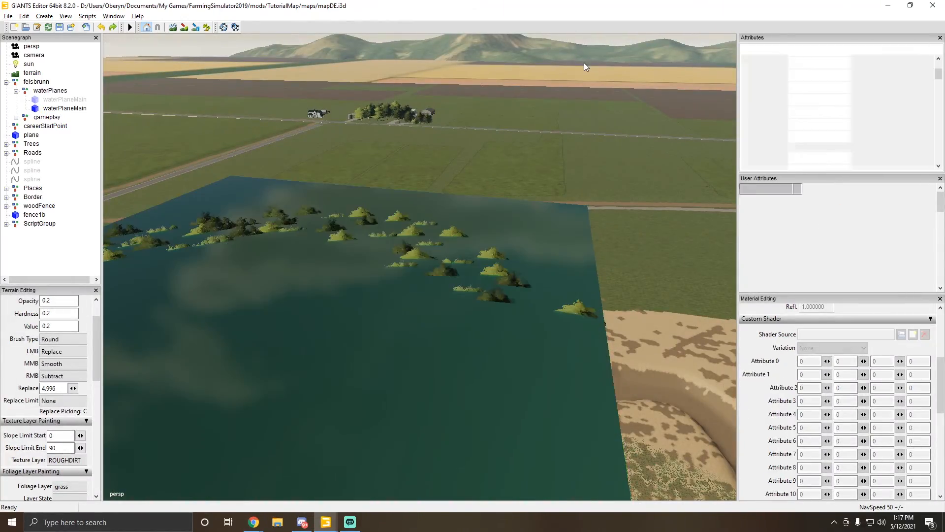
Step: Re-enter 1 as the fourth bumpSpeedScale value of the duplicate water plane while viewing its surface up close
alt+drag(542, 157, 403, 127)
alt+drag(530, 100, 451, 160)
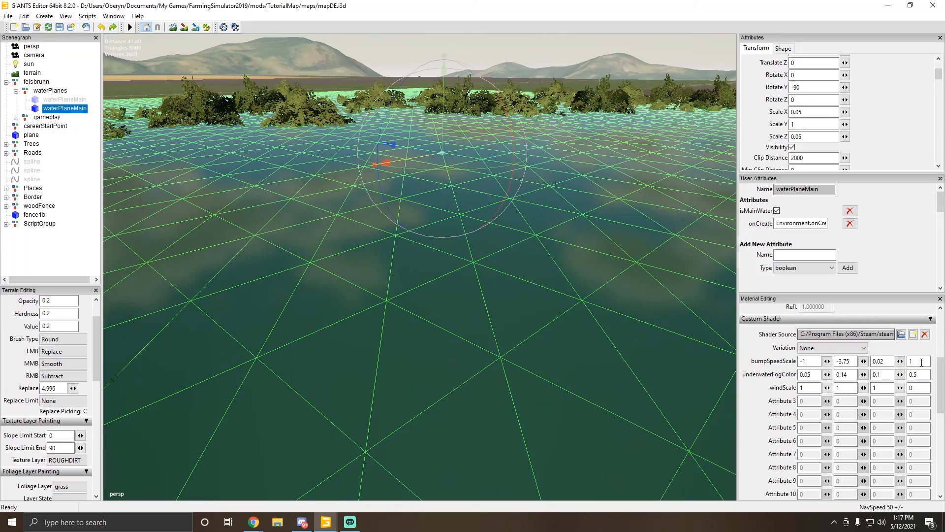
drag(922, 361, 855, 362)
alt+drag(534, 289, 505, 283)
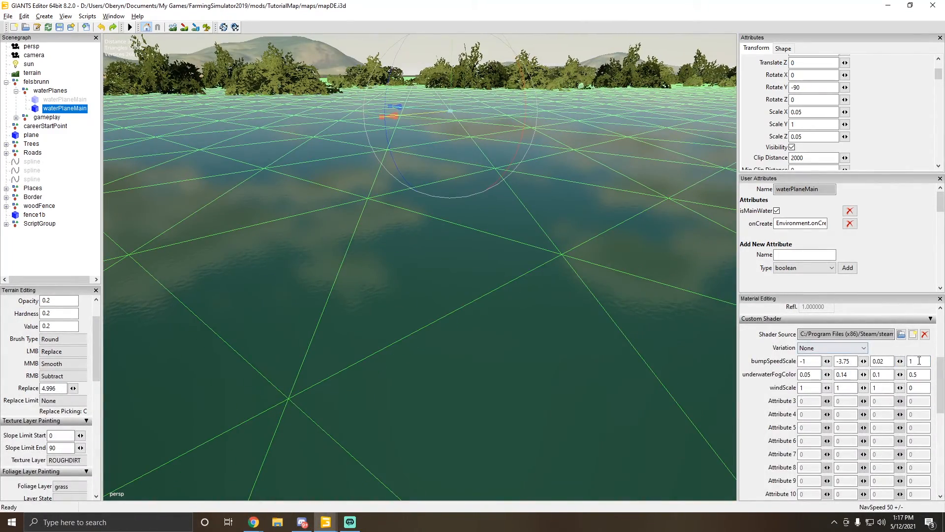
drag(919, 361, 878, 359)
key(Return)
drag(921, 361, 867, 364)
text(1)
Step: Examine the raised water surface from several distances alongside its first bumpSpeedScale and underwaterFogColor values
alt+drag(466, 341, 428, 324)
scroll(428, 324, down, 5)
alt+drag(598, 338, 574, 363)
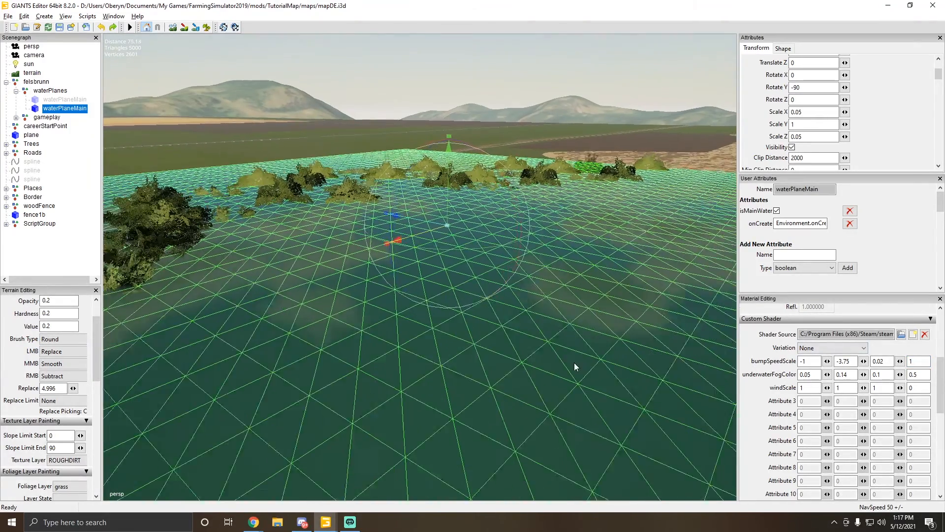
scroll(574, 364, down, 1)
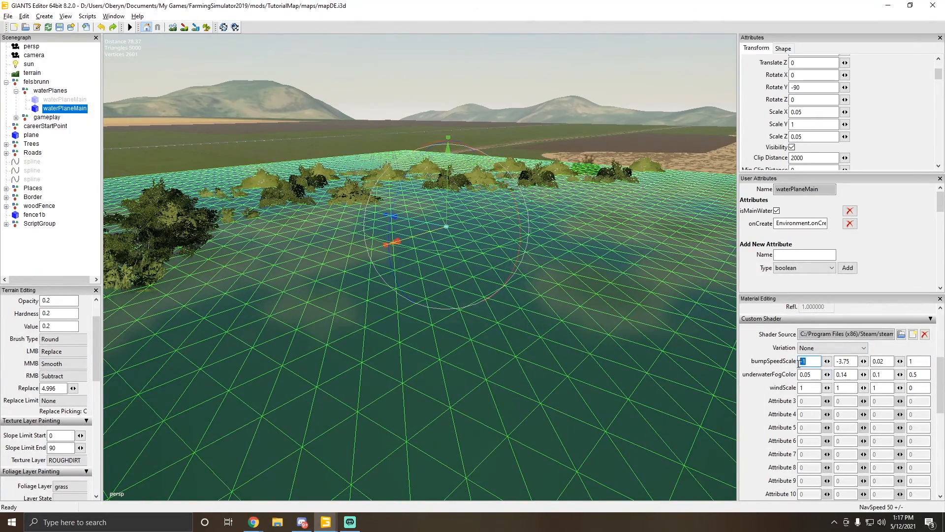
click(804, 362)
scroll(486, 290, up, 6)
alt+drag(486, 290, 488, 323)
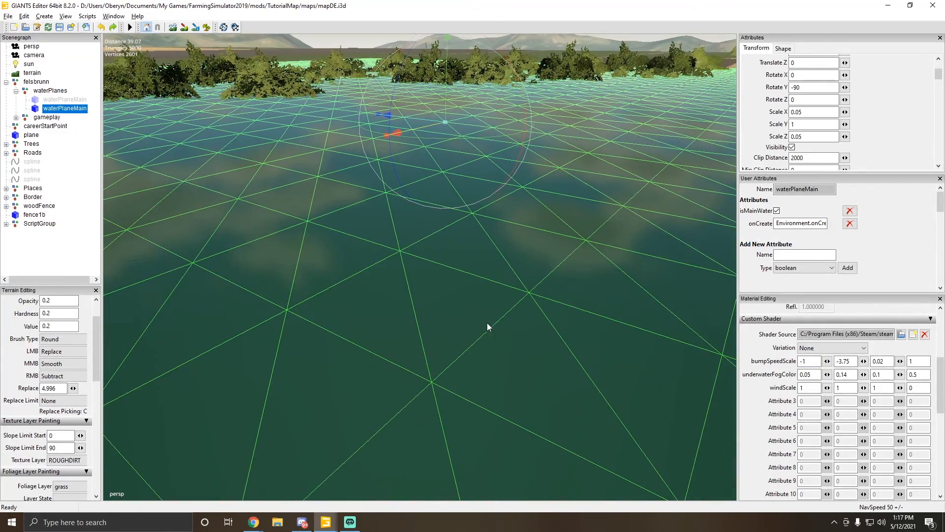
double_click(807, 375)
Step: Delete the shrunken duplicate water plane
alt+drag(444, 86, 374, 166)
scroll(426, 227, down, 5)
key(Delete)
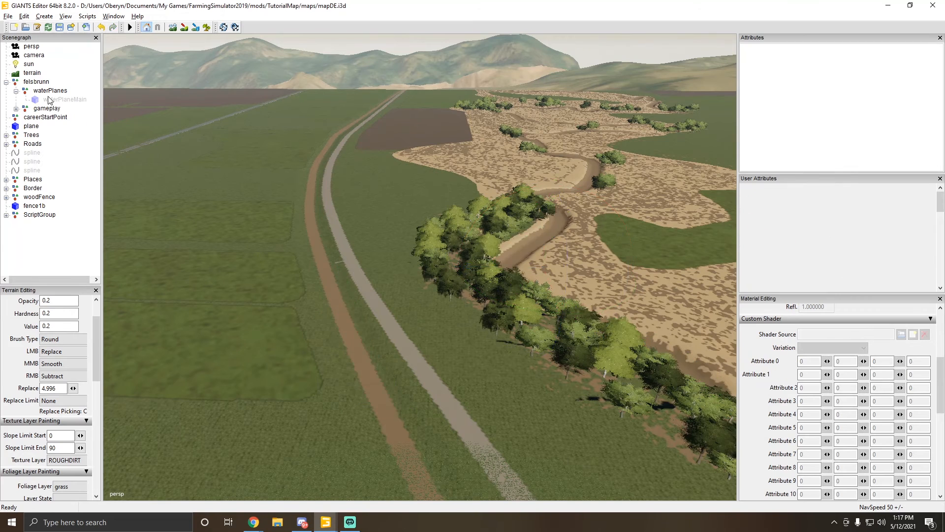
Step: Duplicate the hidden original main water plane and turn on the new copy's visibility
click(49, 99)
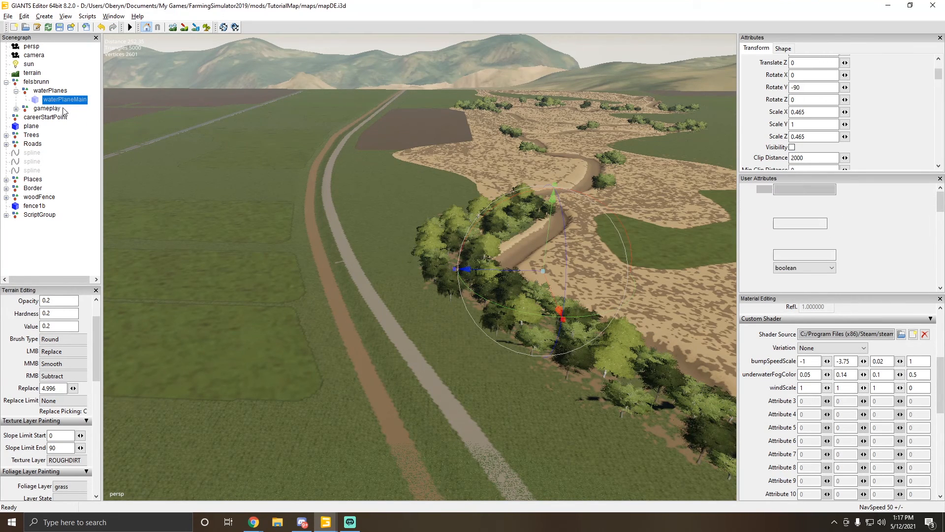
key(ctrl+d)
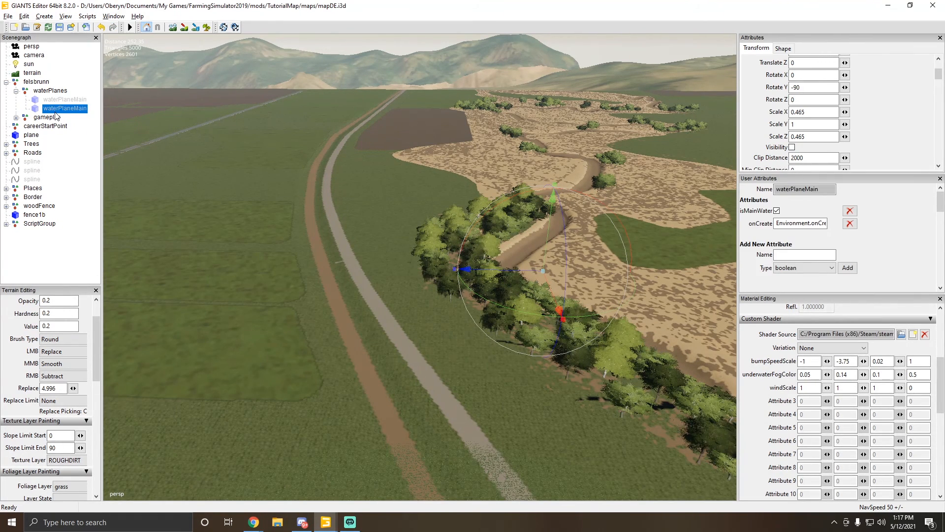
click(791, 147)
alt+drag(522, 192, 480, 233)
scroll(480, 143, up, 8)
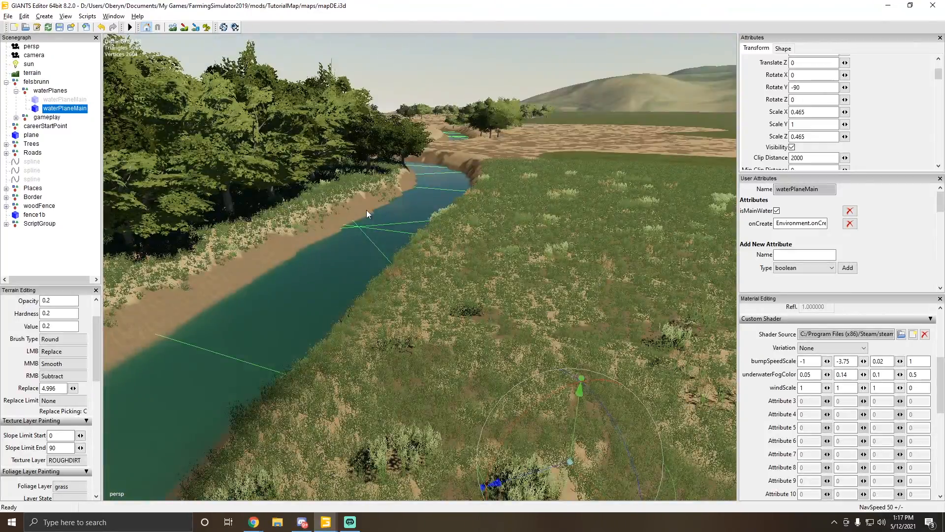
Step: Set the new duplicate's fourth underwaterFogColor value to 0.2 and inspect the water tint along the river bend
scroll(573, 116, up, 5)
alt+drag(366, 209, 448, 203)
scroll(448, 203, up, 5)
scroll(461, 123, up, 3)
alt+drag(550, 138, 483, 185)
alt+drag(425, 191, 432, 170)
alt+drag(370, 196, 344, 187)
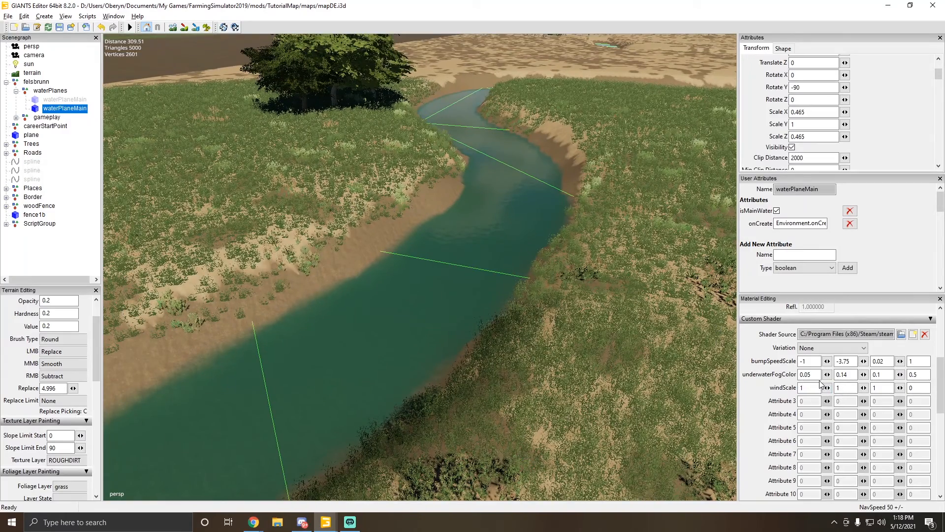
drag(813, 375, 796, 377)
mouse_move(851, 375)
mouse_down()
mouse_move(836, 375)
mouse_move(869, 374)
mouse_up()
click(914, 374)
text(2)
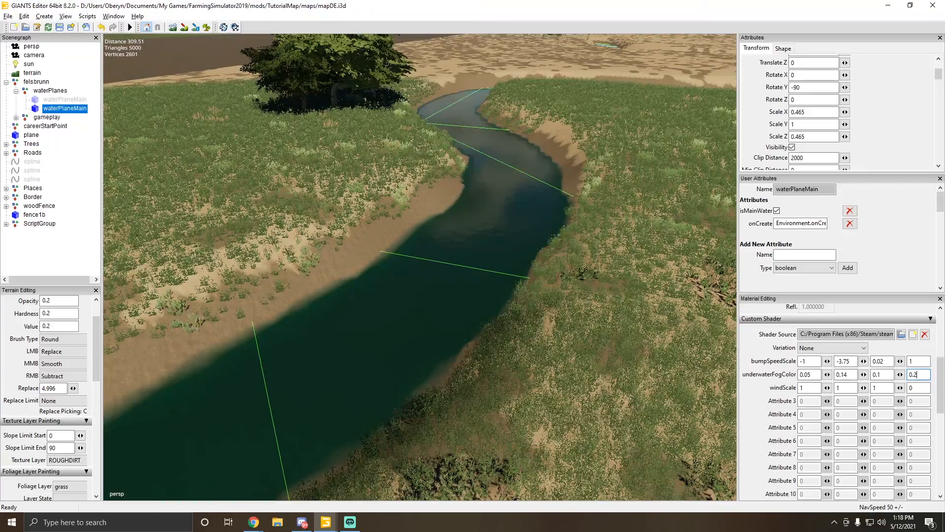
scroll(306, 333, up, 5)
scroll(311, 316, down, 5)
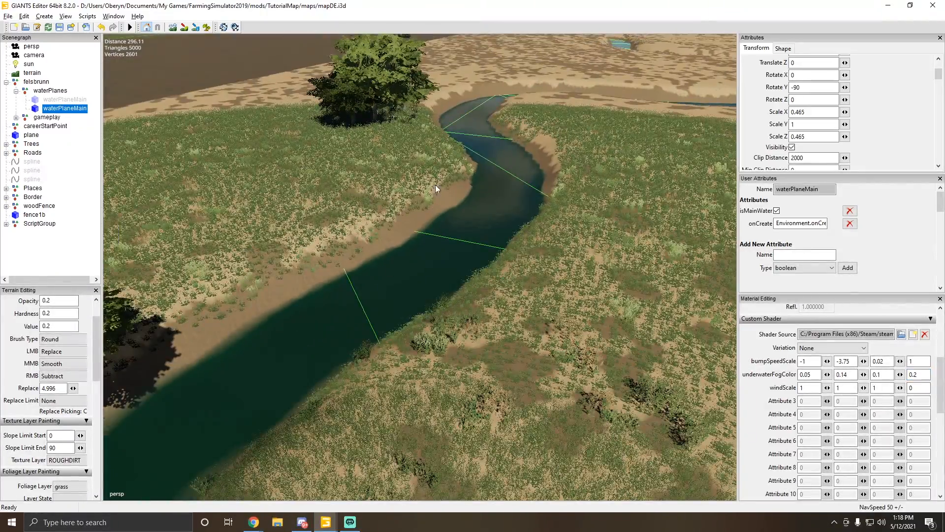
Step: Set the duplicate water plane's fourth underwaterFogColor value to 0.5
alt+drag(435, 185, 445, 167)
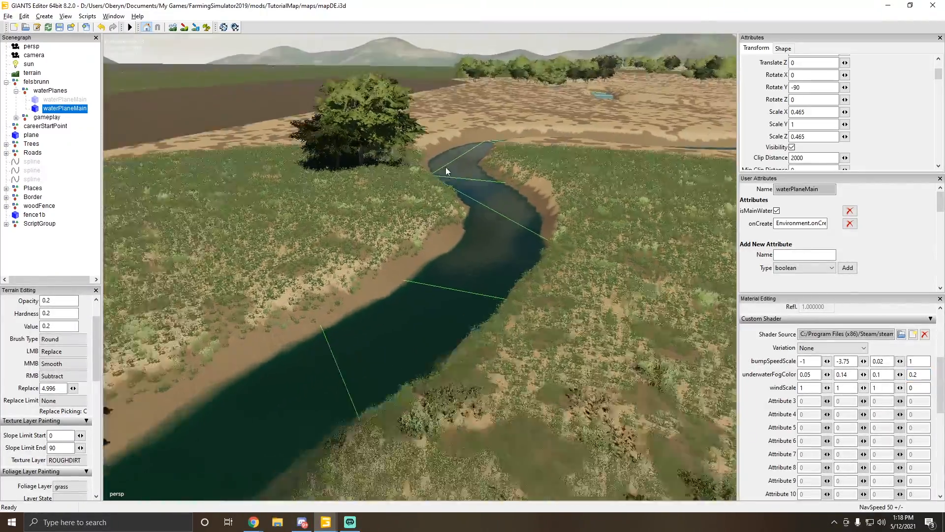
scroll(433, 177, up, 4)
scroll(412, 195, down, 4)
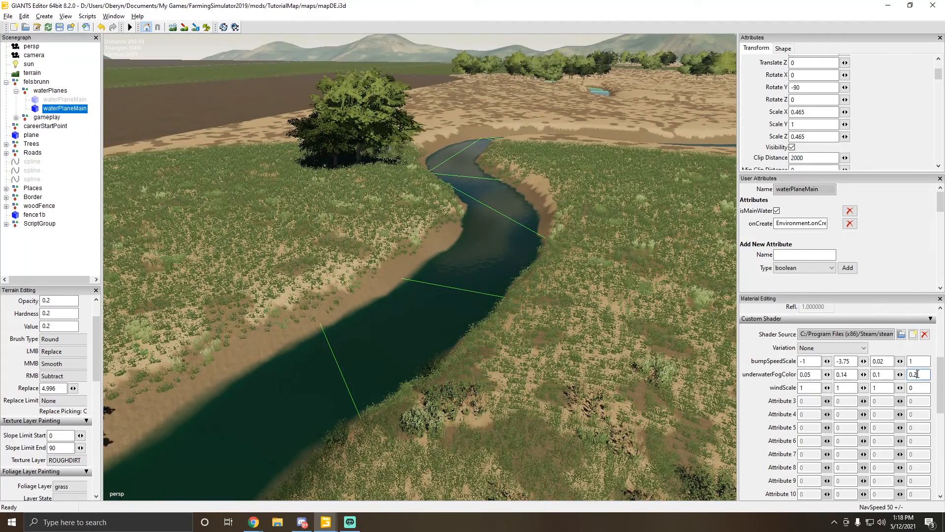
text(5)
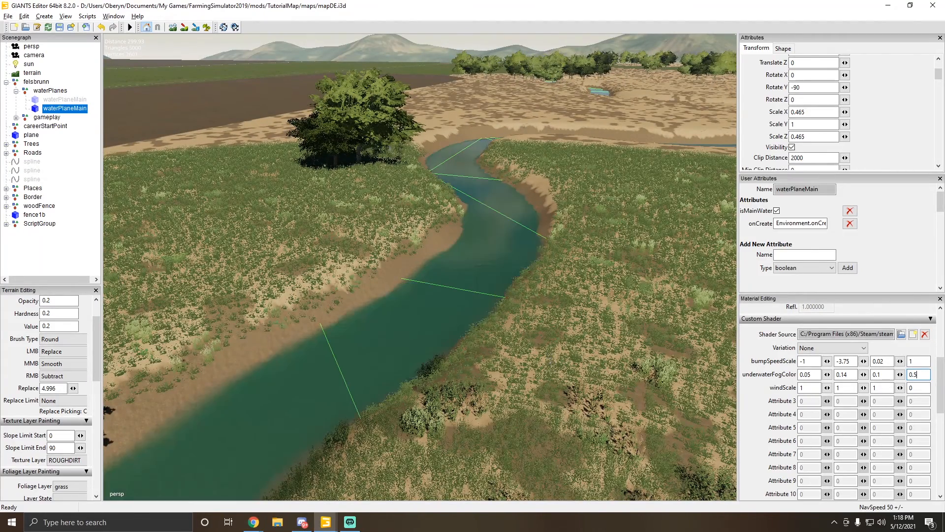
Step: Switch to the Google Maps Street View window in Chrome and examine the real river's water colour as a reference
click(253, 521)
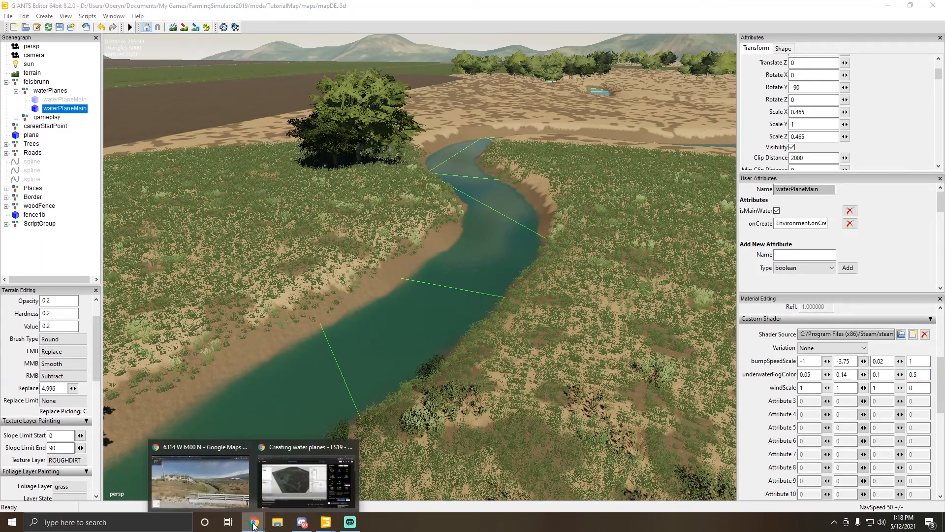
click(314, 480)
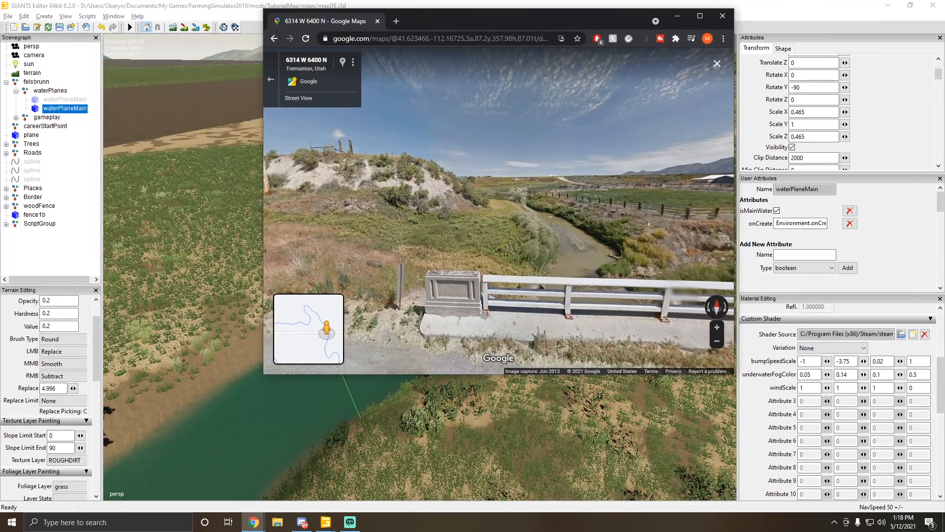
double_click(445, 24)
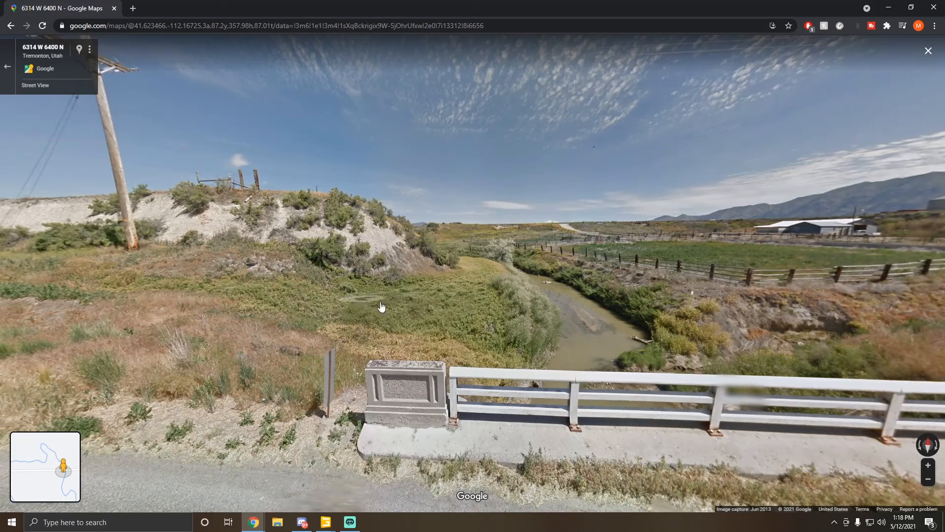
click(364, 298)
click(400, 264)
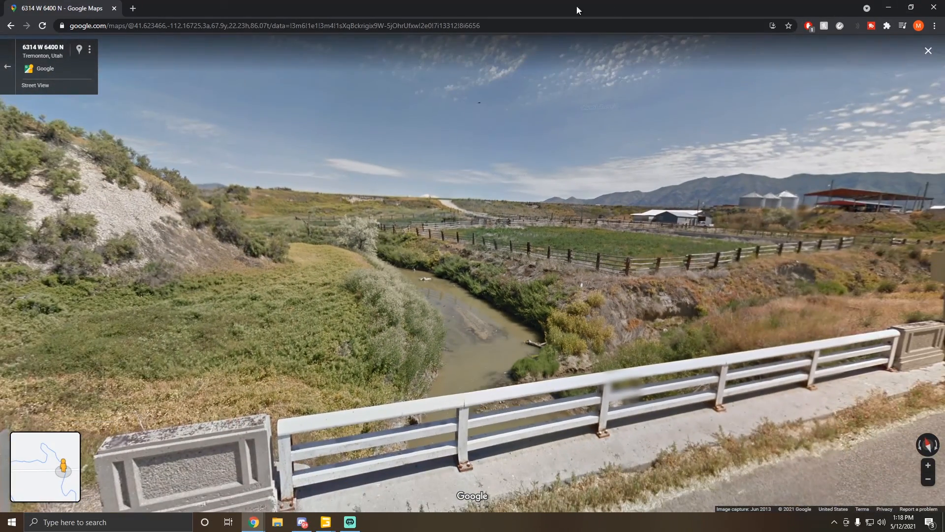
drag(97, 11, 944, 162)
Step: In GIANTS Editor, try 0.5, 0.1 and 0.2 as the water plane's third underwaterFogColor value and compare the river tint
alt+drag(408, 221, 376, 358)
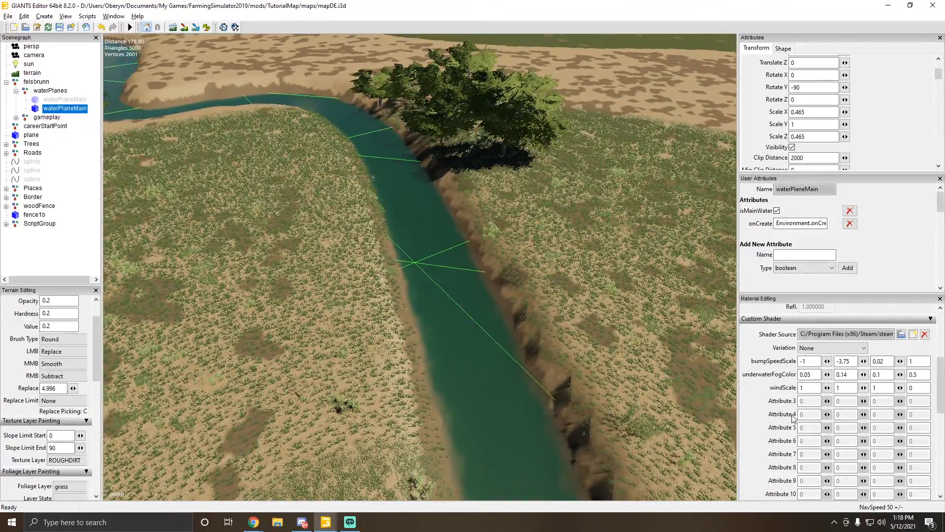
click(851, 374)
alt+drag(456, 344, 434, 285)
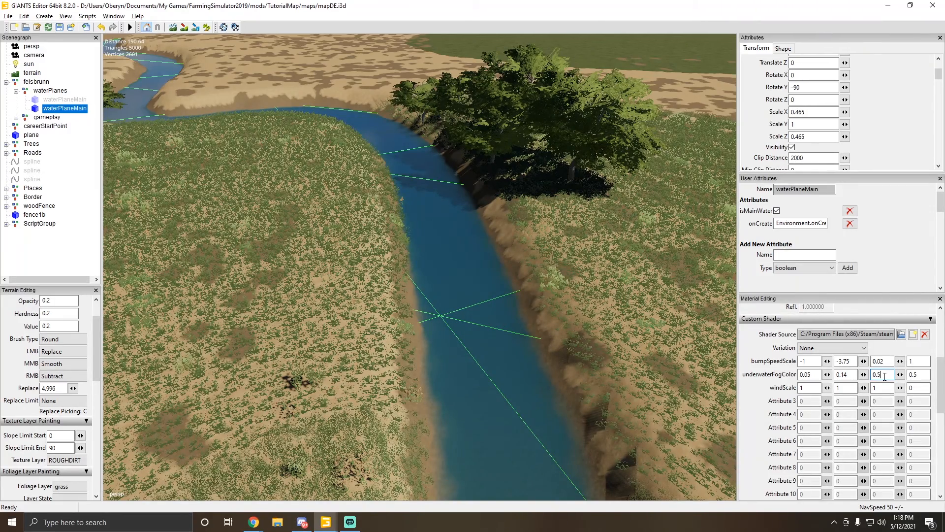
key(BackSpace)
text(1)
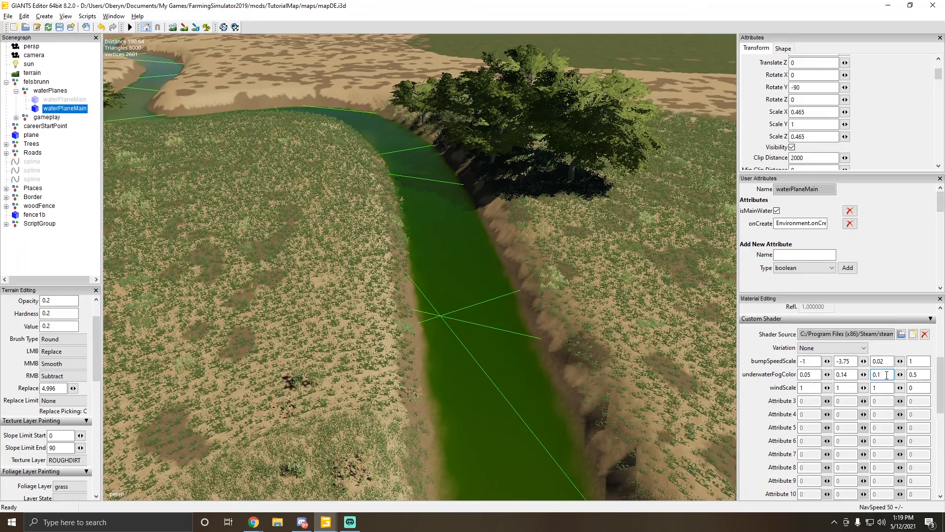
key(BackSpace)
text(3)
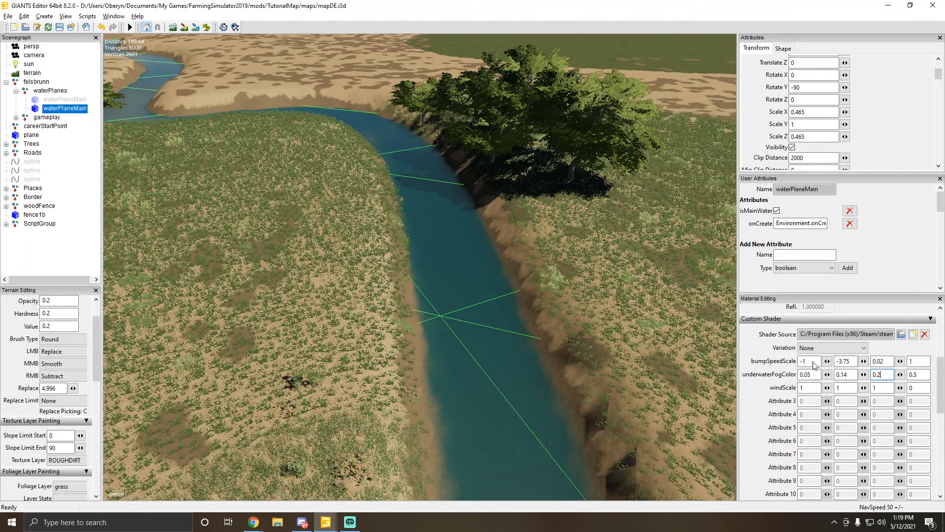
alt+drag(455, 358, 591, 367)
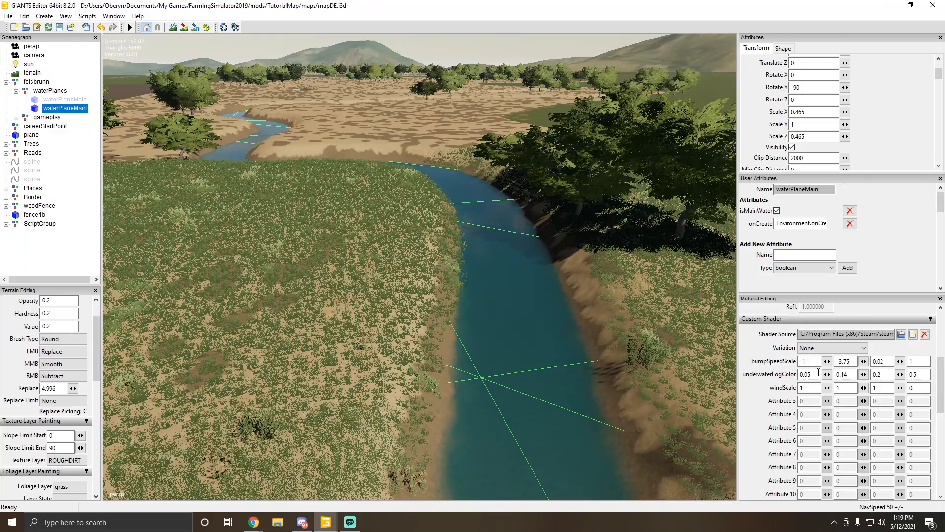
Step: Try 0.1 and 0.2 as the first underwaterFogColor value, comparing the tint, and return it to 0.05
drag(818, 373, 806, 376)
text(1)
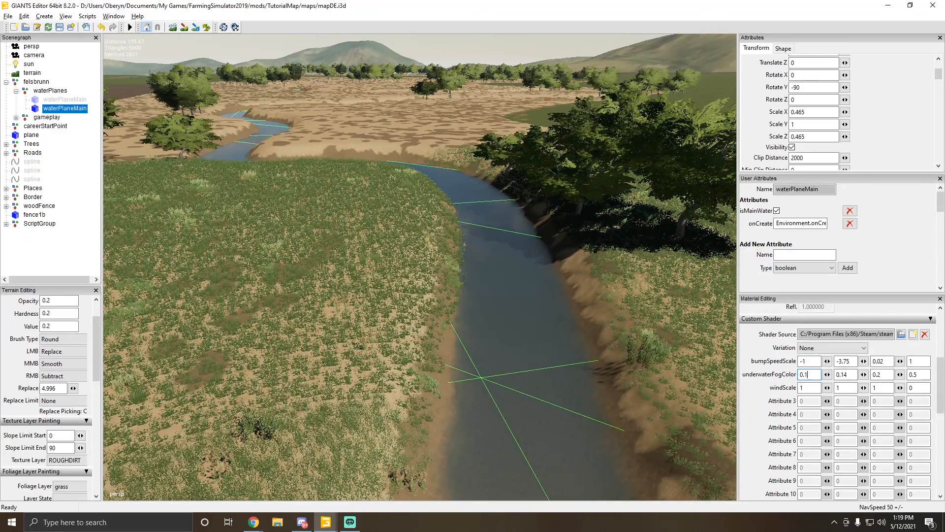
alt+drag(388, 375, 329, 364)
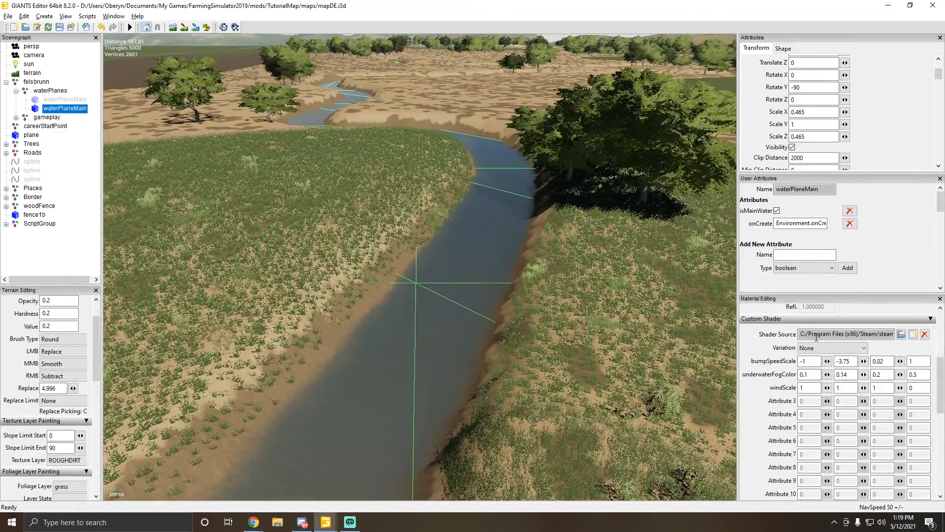
text(1)
drag(818, 374, 779, 379)
text(.2)
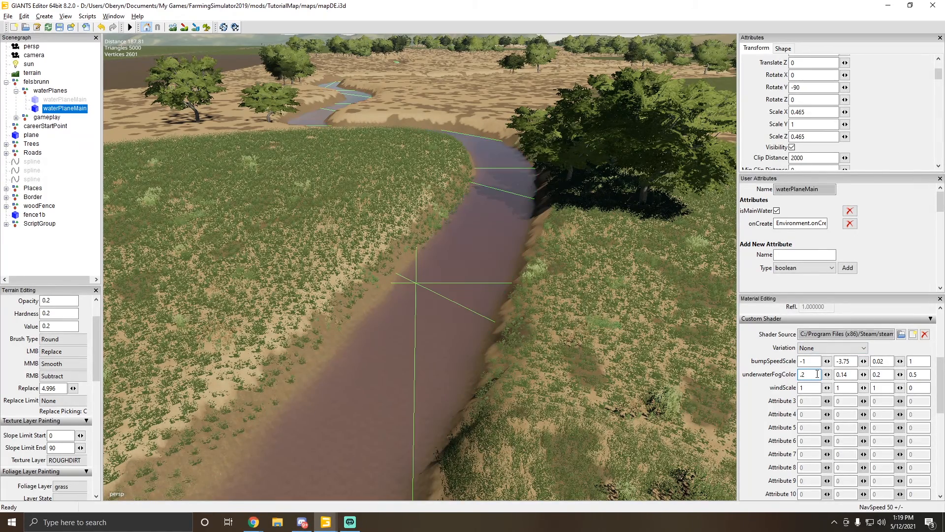
text(05)
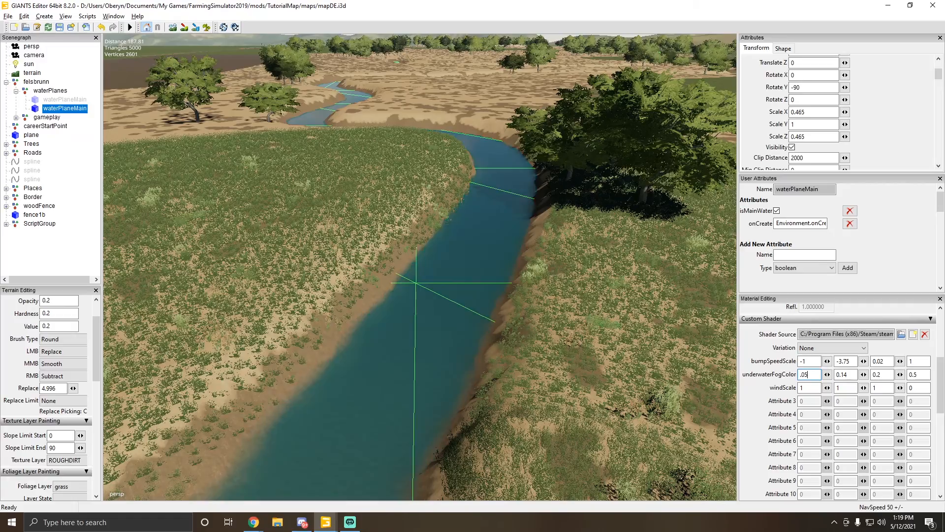
Step: Set the second underwaterFogColor value to 1 and inspect the water colour along the whole river, including the road bridge
drag(851, 374, 807, 374)
text(1)
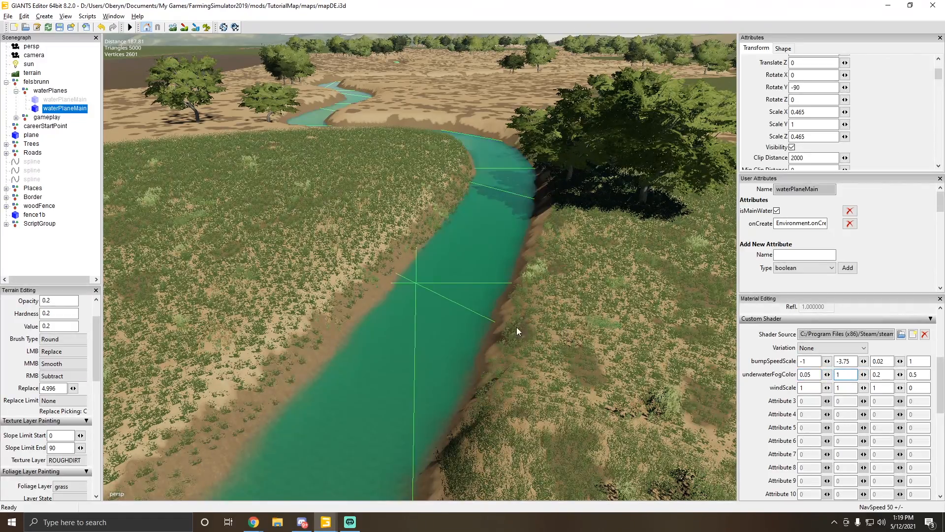
alt+right_drag(493, 341, 124, 491)
alt+drag(123, 491, 218, 427)
alt+right_drag(218, 427, 448, 350)
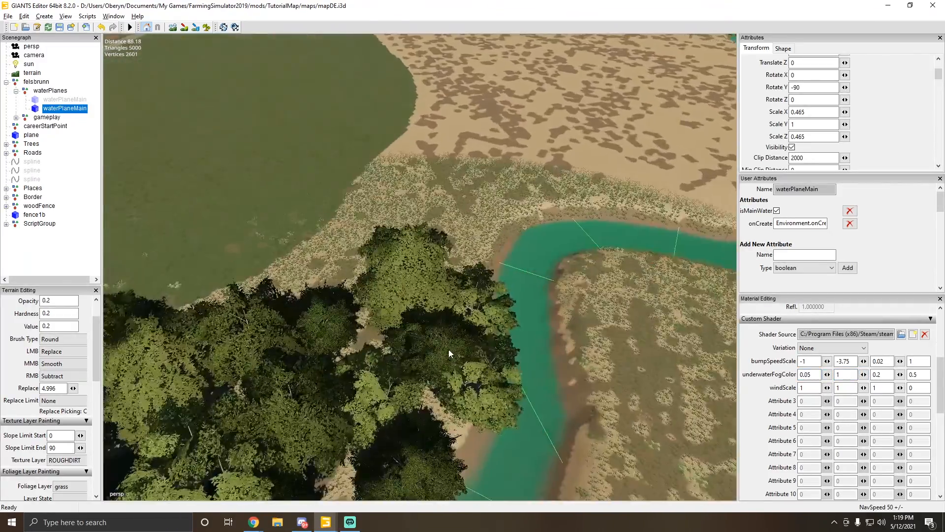
alt+drag(447, 349, 534, 241)
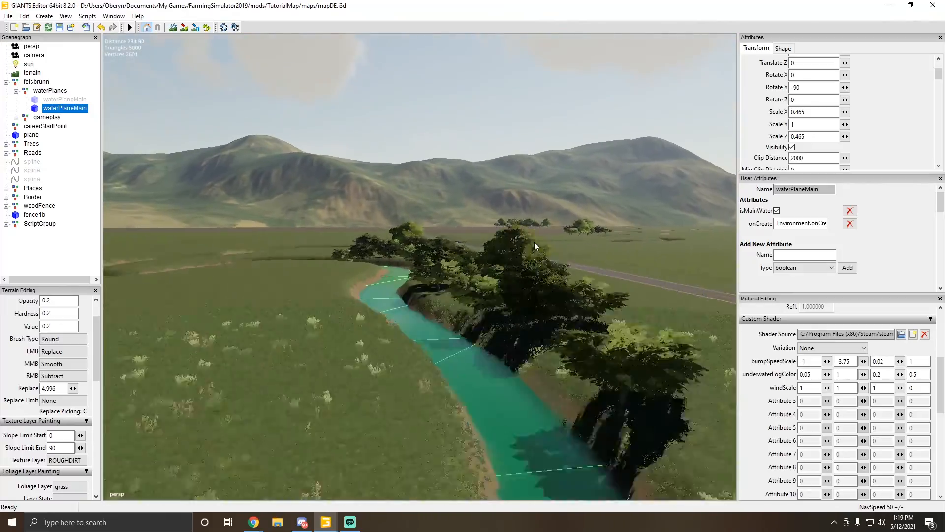
alt+right_drag(533, 242, 439, 249)
alt+drag(440, 249, 304, 310)
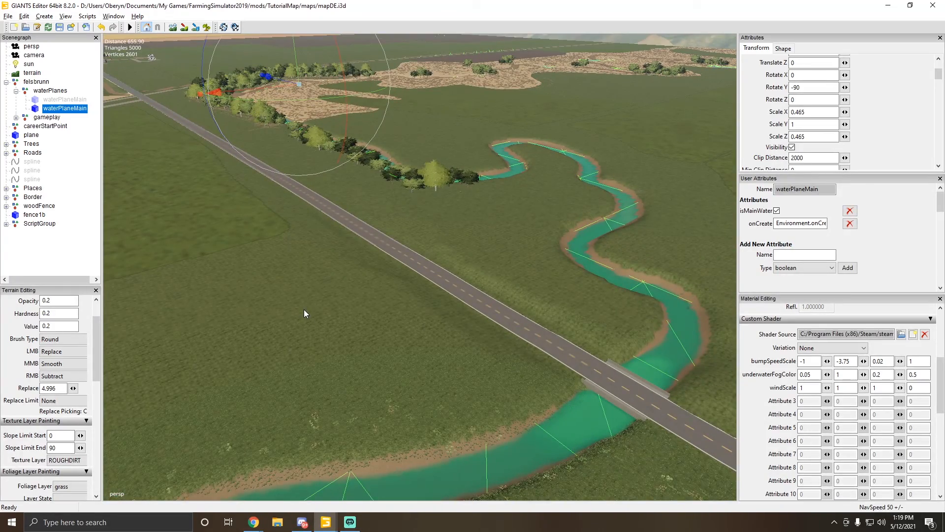
alt+drag(305, 312, 321, 284)
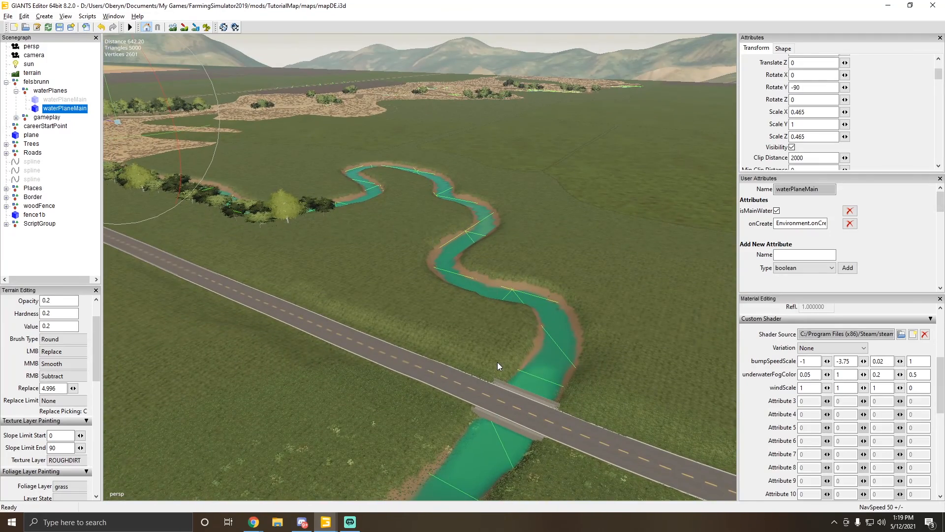
alt+drag(497, 359, 315, 345)
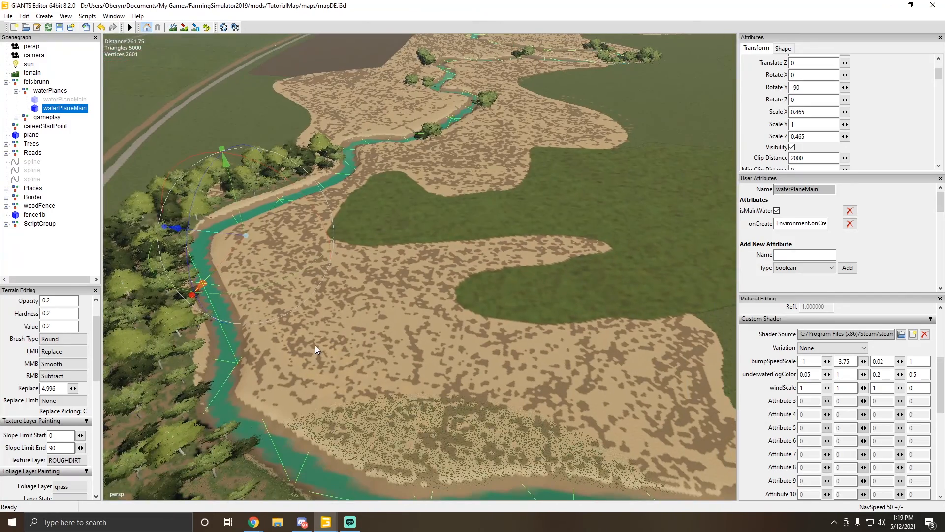
alt+drag(687, 336, 615, 319)
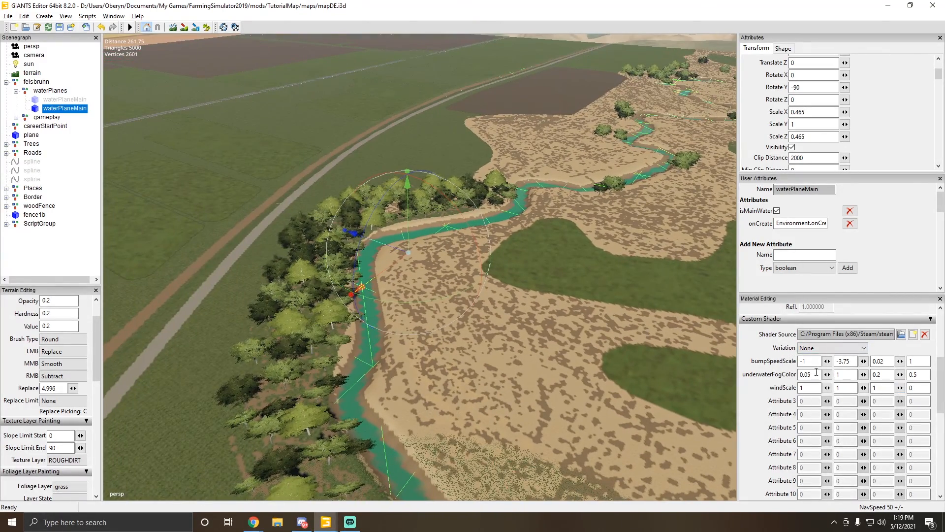
Step: Set the second underwaterFogColor value to 0.1
click(838, 374)
key(BackSpace)
text(.)
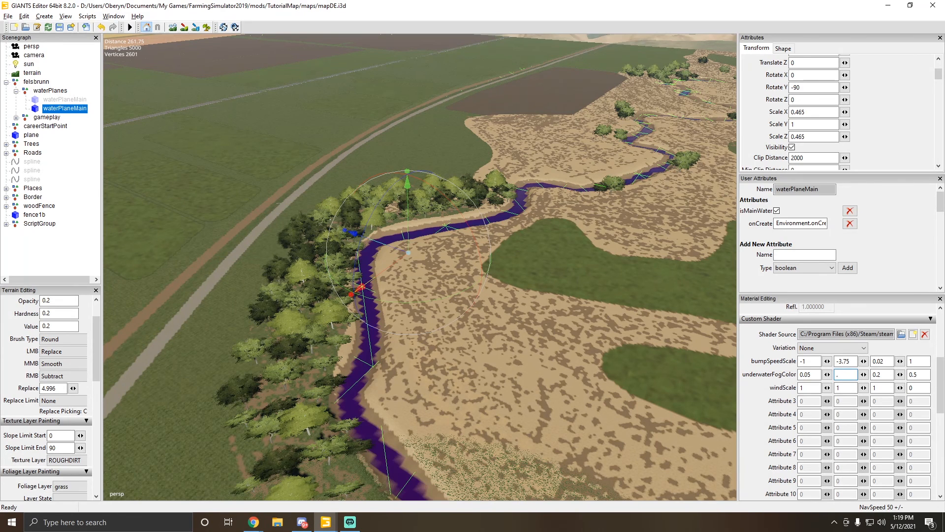
text(1)
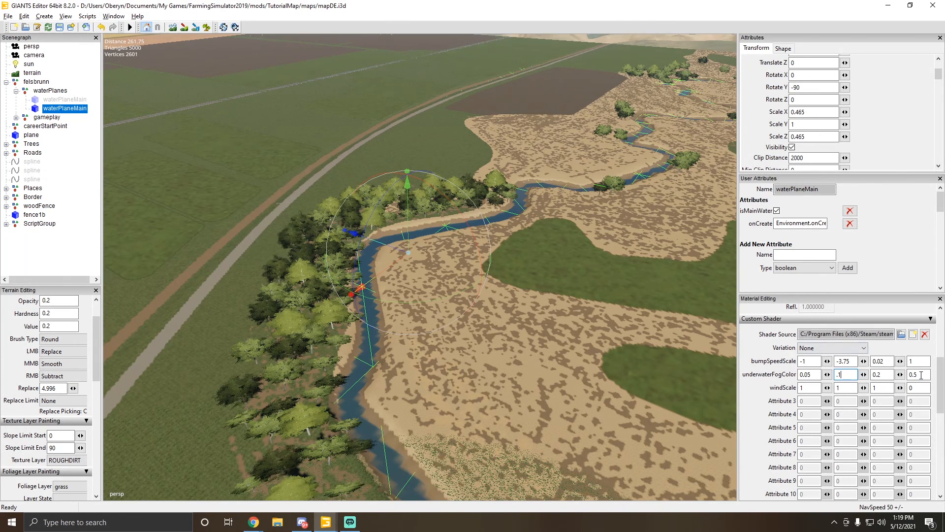
Step: Set the fourth underwaterFogColor value to 0.2 and view the river beside the trees up close
drag(921, 375, 913, 375)
text(2)
alt+drag(490, 353, 798, 319)
scroll(400, 350, up, 3)
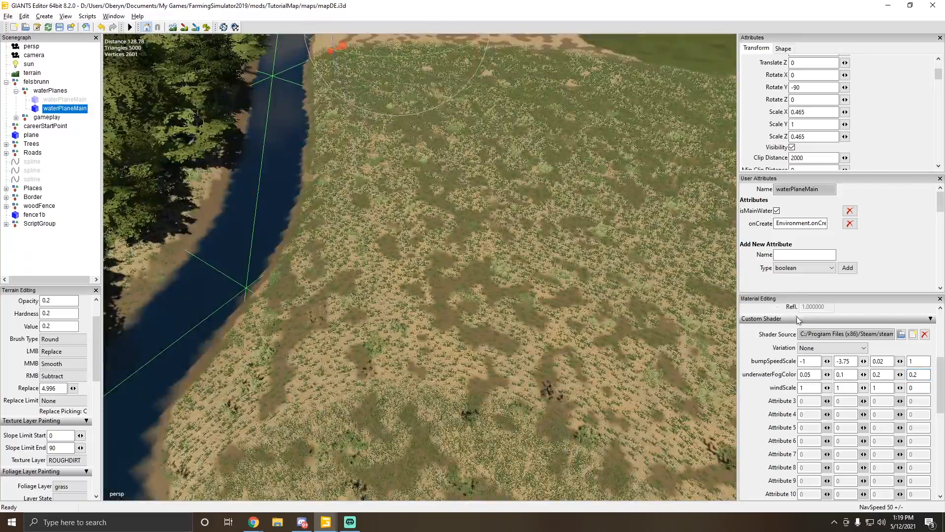
Step: Set the fourth underwaterFogColor value to 0.1 and inspect the water around the river bends
drag(921, 374, 913, 375)
text(1)
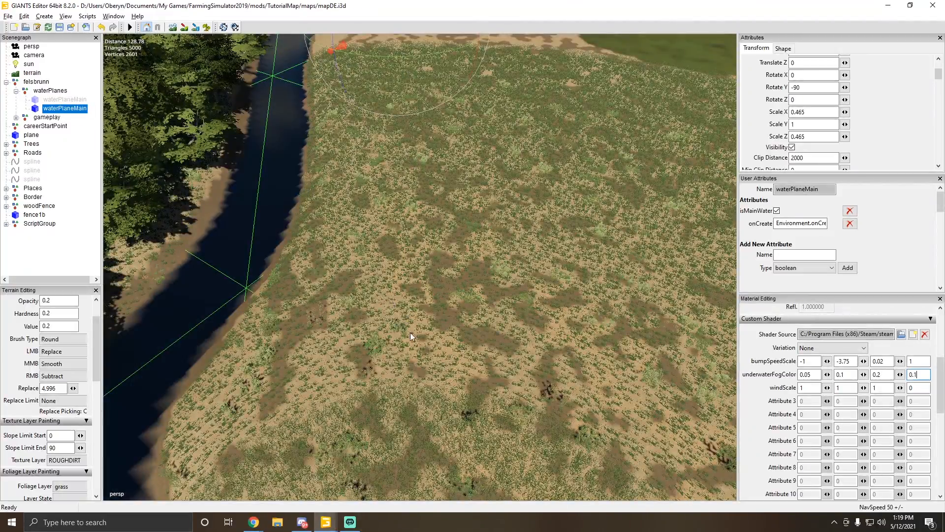
alt+drag(411, 333, 417, 190)
scroll(444, 210, up, 4)
scroll(419, 221, up, 3)
alt+drag(420, 237, 467, 217)
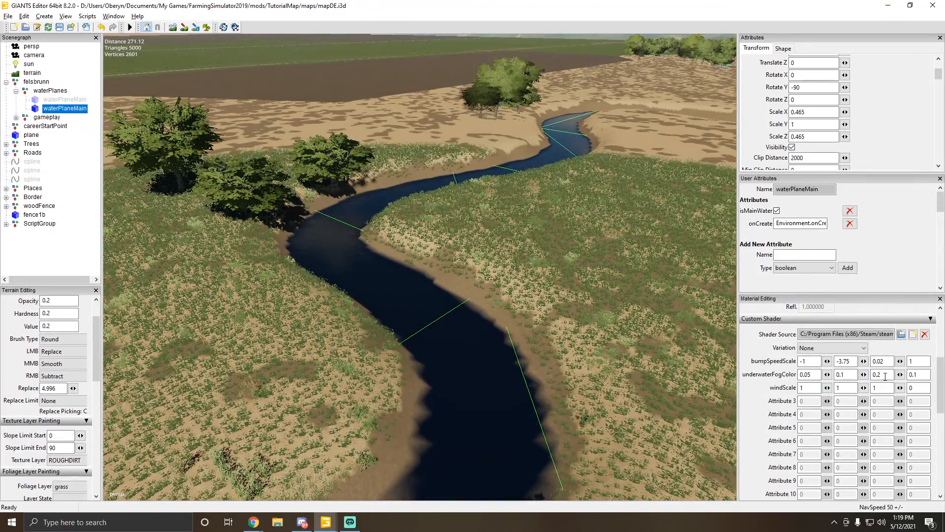
Step: Set the third underwaterFogColor value to 0.05 and deselect the water plane to check the tint without its wireframe
drag(886, 375, 877, 375)
alt+drag(413, 249, 441, 195)
click(468, 147)
scroll(401, 239, up, 3)
scroll(354, 252, down, 4)
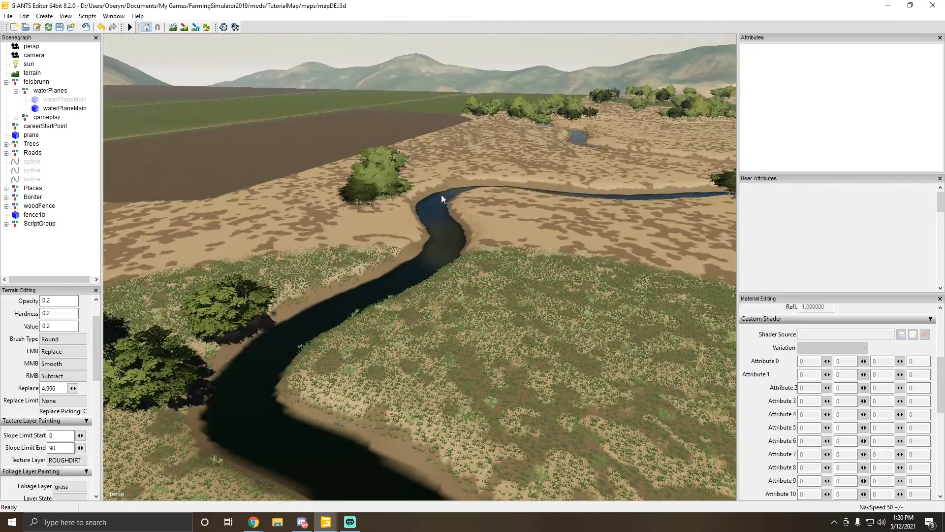
Step: Examine the darkened river water from close and distant viewpoints, with the water plane both selected and deselected
alt+drag(380, 327, 490, 449)
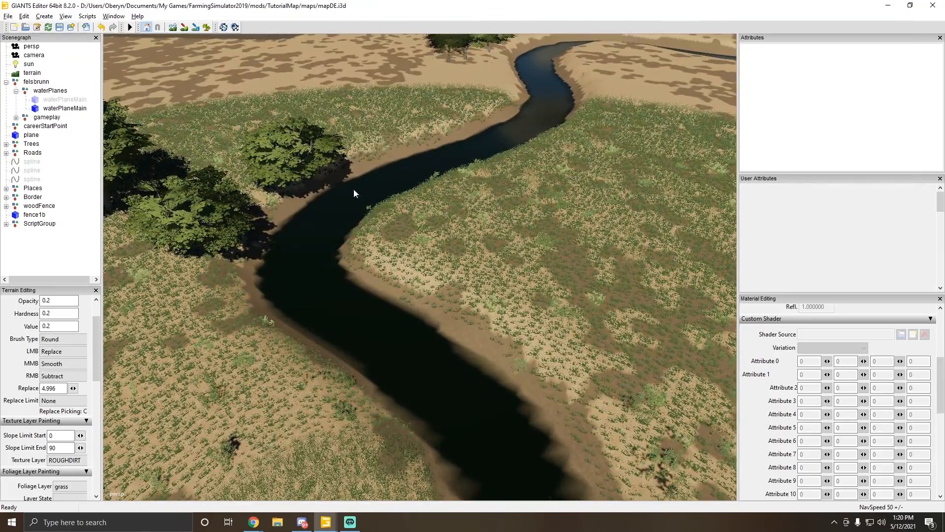
alt+drag(359, 247, 398, 155)
scroll(398, 154, down, 4)
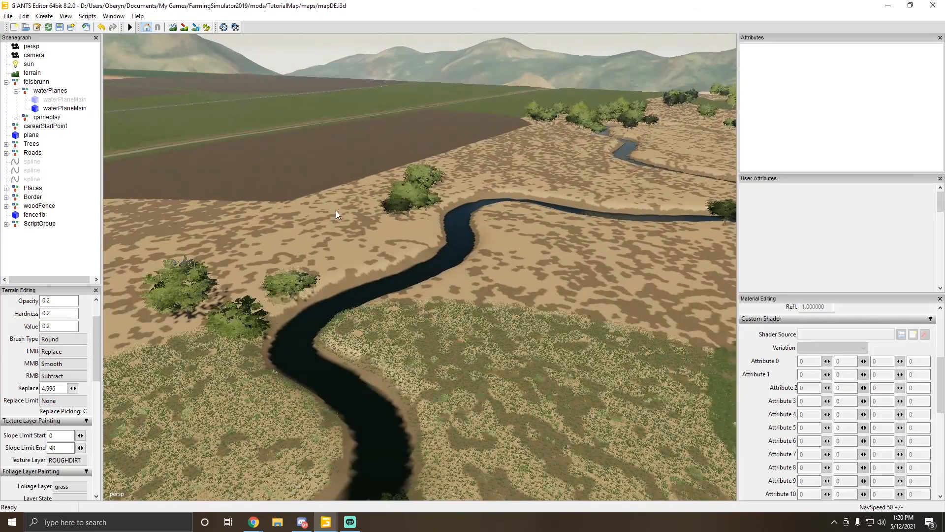
alt+drag(336, 211, 328, 257)
click(343, 295)
alt+right_drag(328, 257, 383, 247)
alt+drag(383, 247, 328, 285)
alt+right_drag(328, 285, 628, 184)
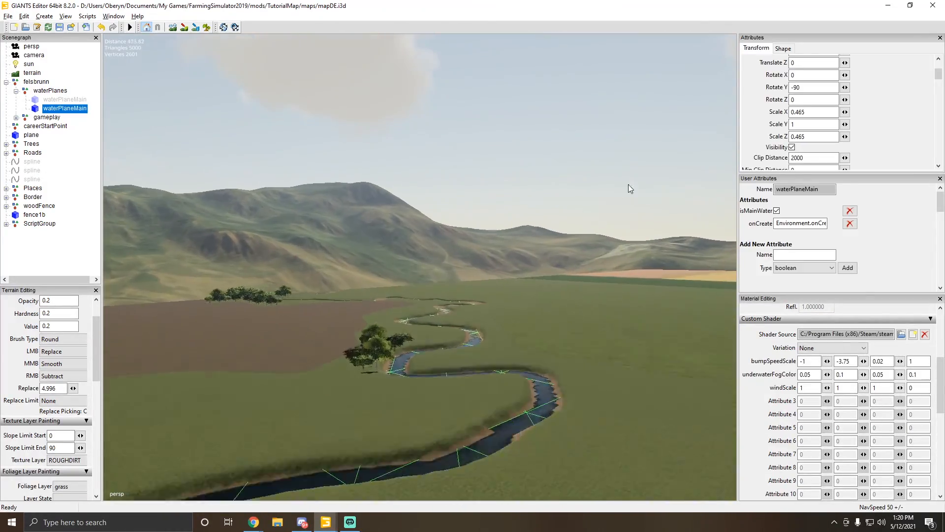
alt+drag(628, 184, 470, 253)
alt+right_drag(471, 253, 293, 275)
alt+drag(292, 275, 360, 185)
click(401, 123)
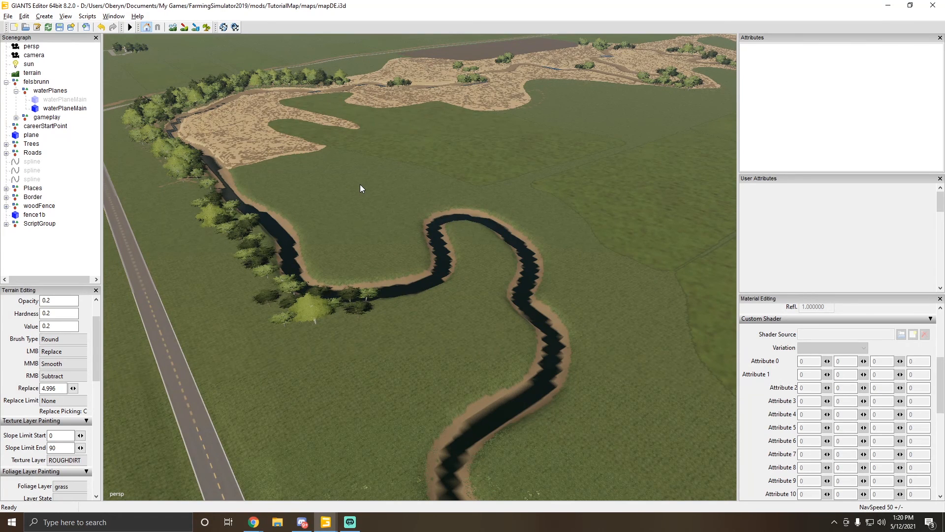
alt+drag(384, 166, 482, 279)
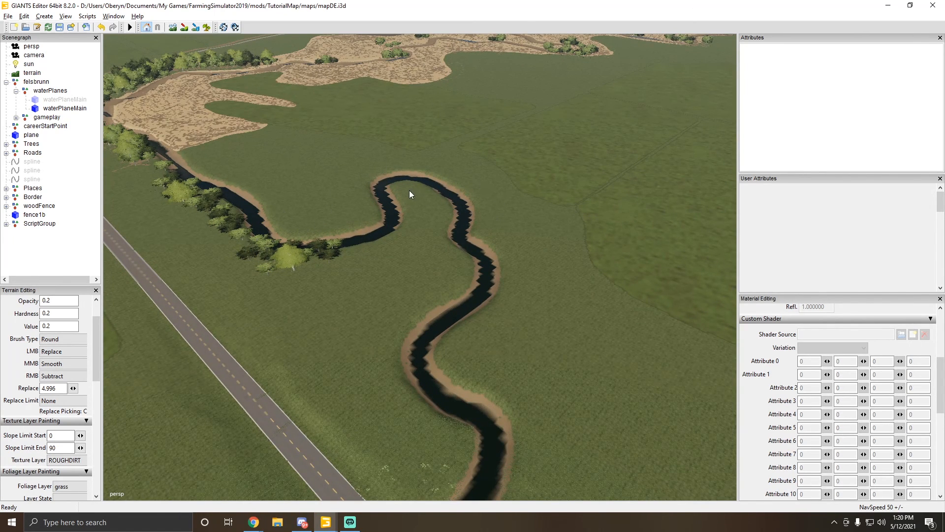
alt+drag(417, 283, 412, 258)
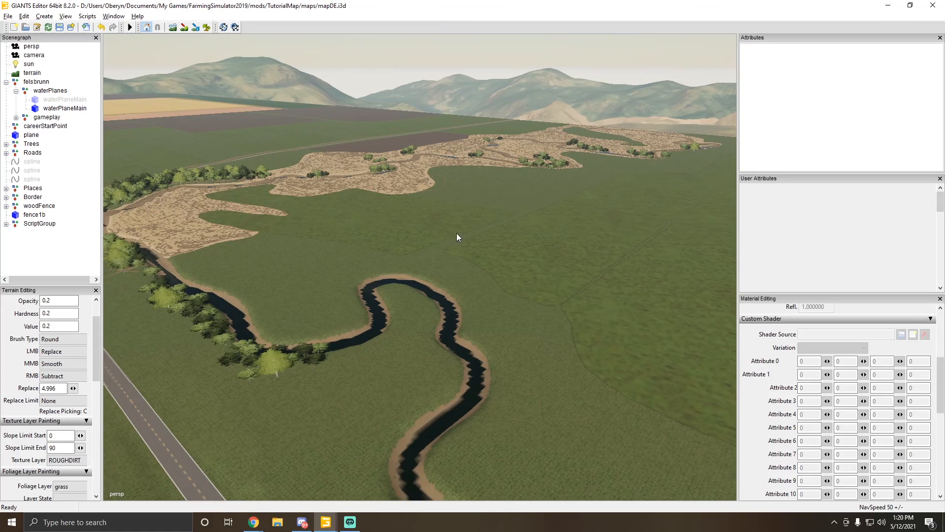
Step: Examine the winding river from above and the straight channel beside the road up close to judge the water tint
alt+drag(456, 232, 471, 281)
scroll(364, 215, up, 5)
scroll(471, 281, down, 5)
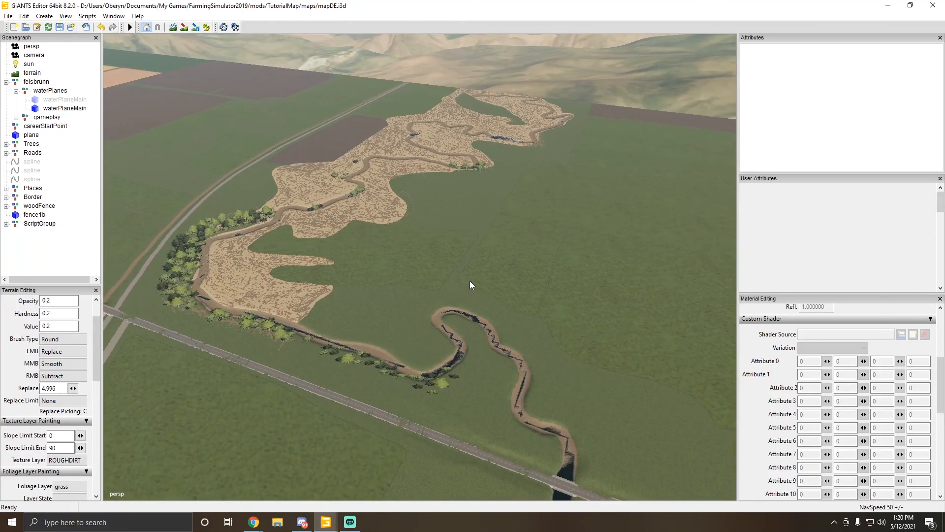
key(Right)
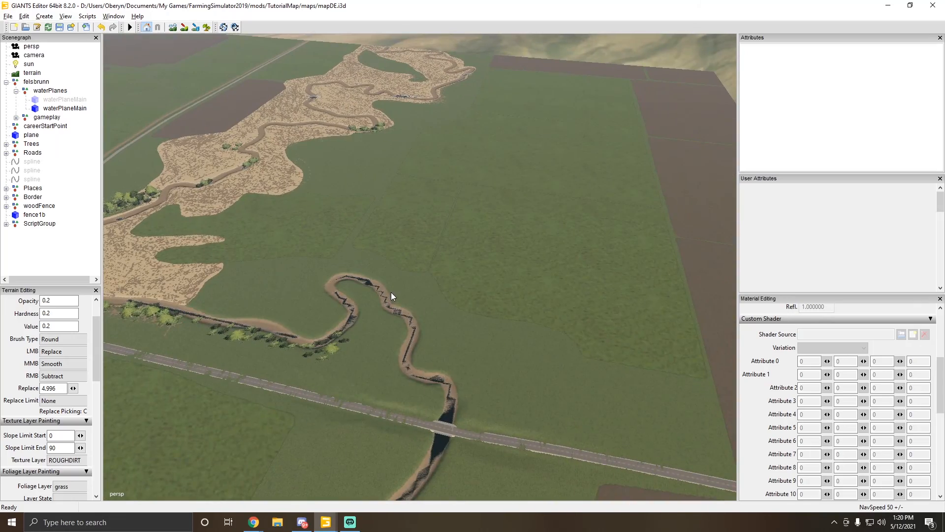
click(367, 224)
alt+drag(367, 225, 300, 213)
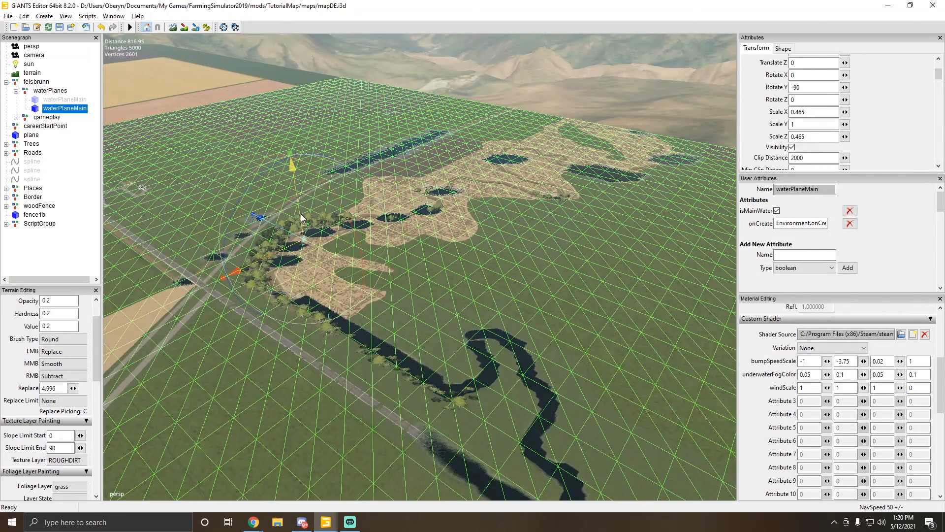
click(490, 55)
alt+drag(491, 55, 309, 170)
scroll(418, 156, up, 3)
scroll(439, 132, up, 5)
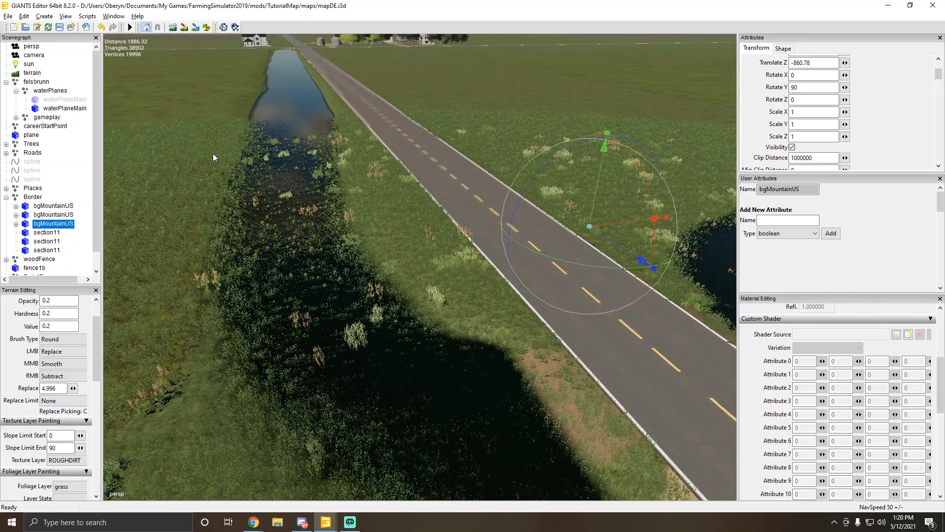
alt+drag(213, 153, 235, 178)
scroll(274, 171, down, 4)
Step: Compare the channel water near the road crossing with the water plane selected and deselected
click(453, 193)
click(357, 249)
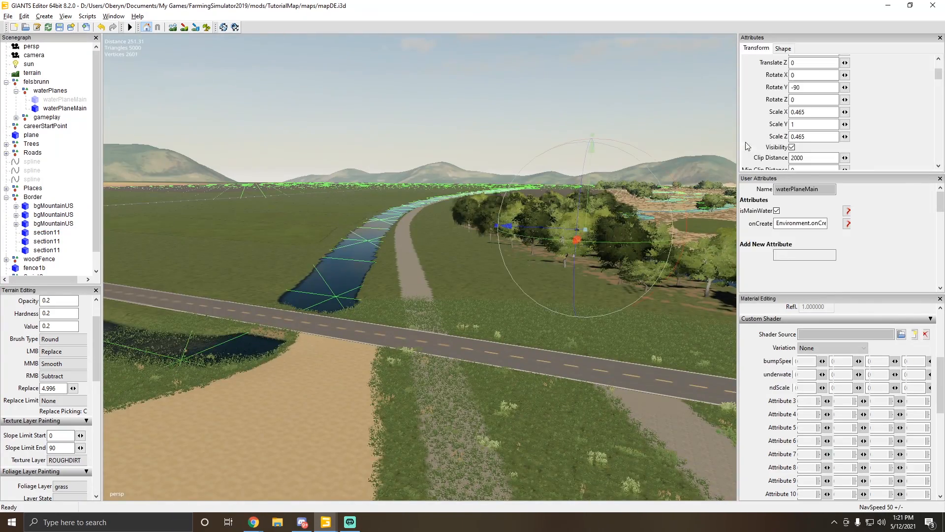
key(ctrl+z)
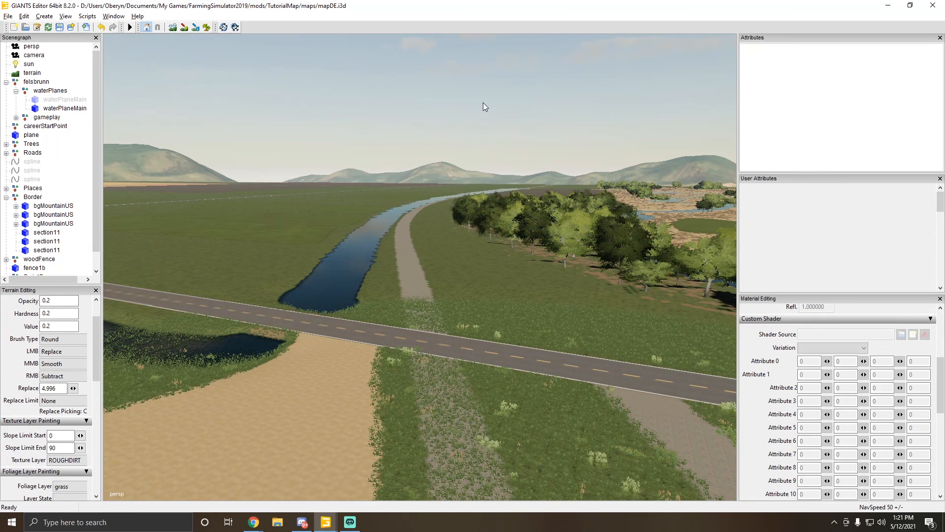
key(ctrl+y)
key(ctrl+z)
key(ctrl+z)
key(ctrl+z)
key(ctrl+z)
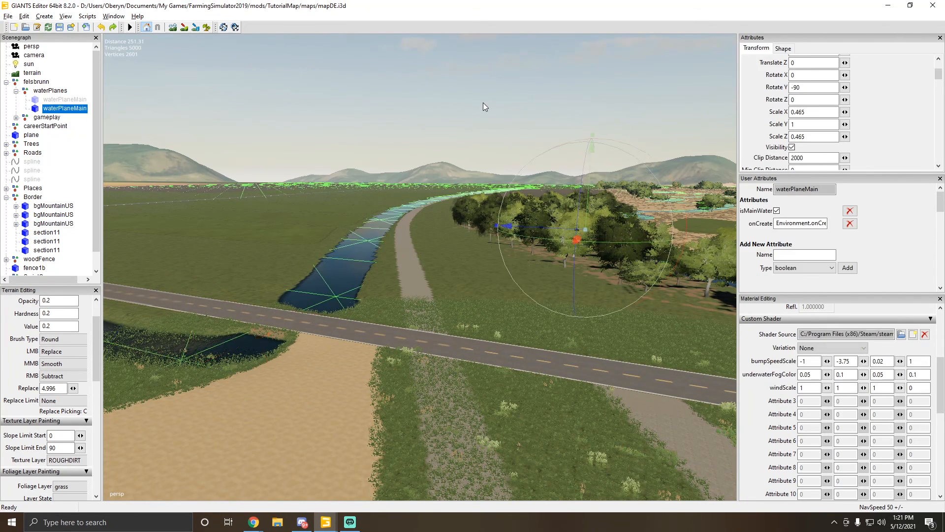
key(ctrl+z)
Step: View the winding river and its road crossing from several elevated angles, and collapse the Border group in the scenegraph
alt+drag(482, 102, 390, 246)
scroll(390, 247, up, 5)
alt+drag(574, 161, 241, 216)
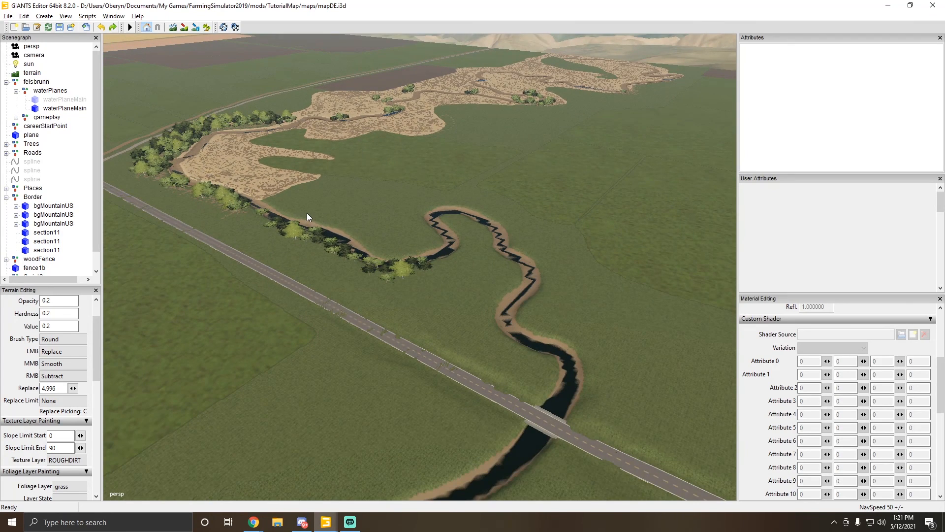
alt+drag(306, 213, 274, 200)
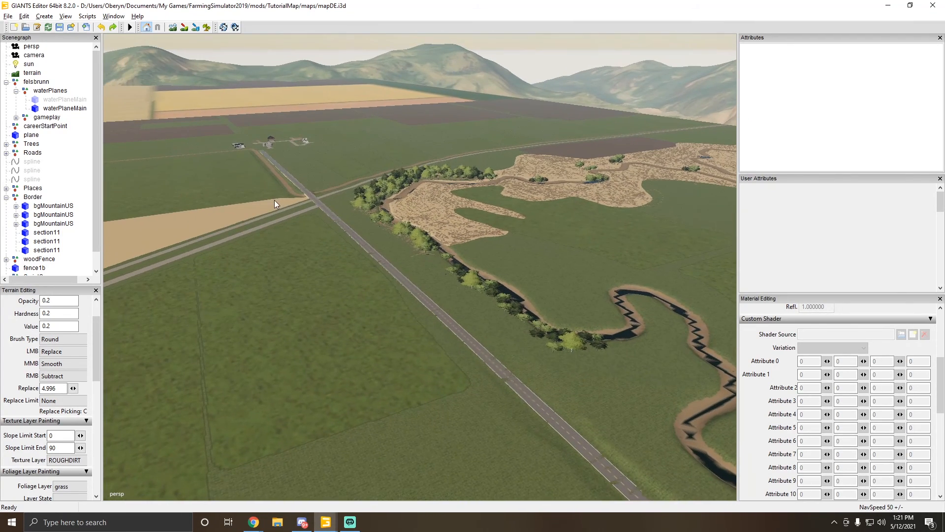
alt+drag(261, 146, 295, 191)
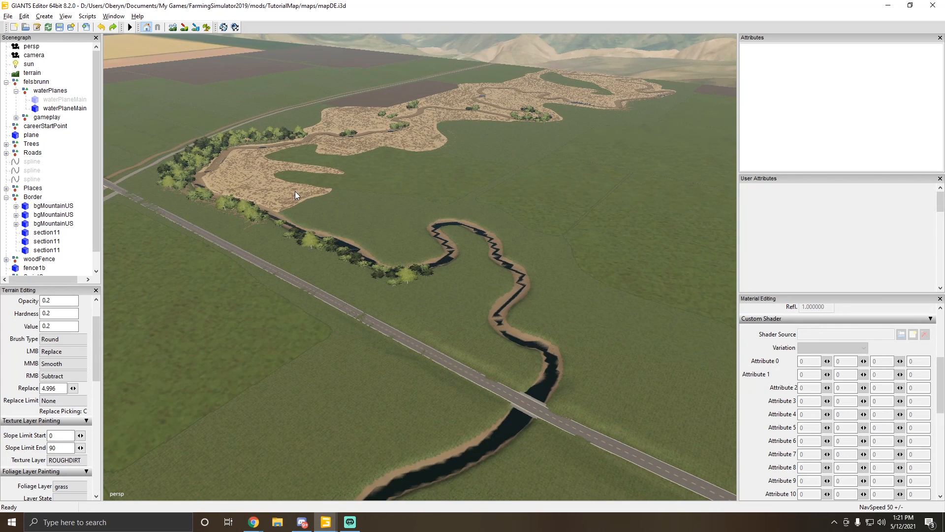
scroll(91, 234, down, 1)
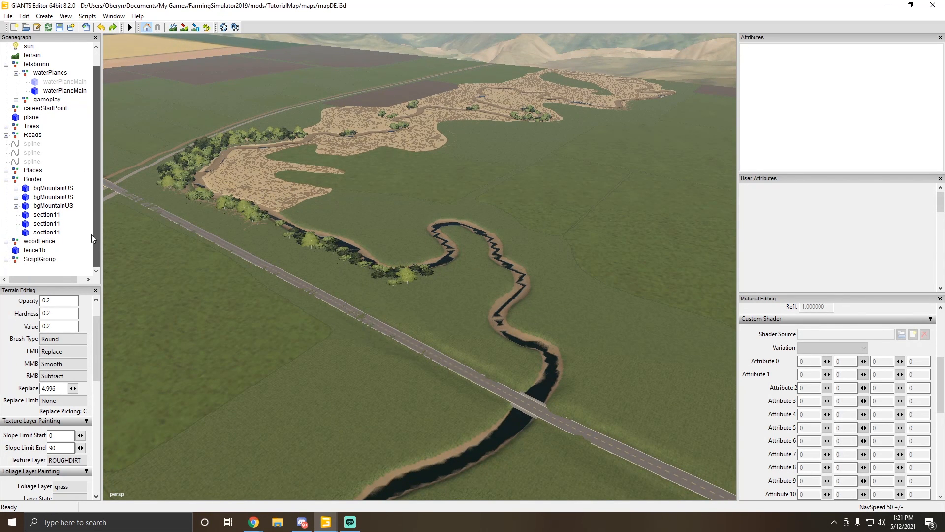
click(6, 179)
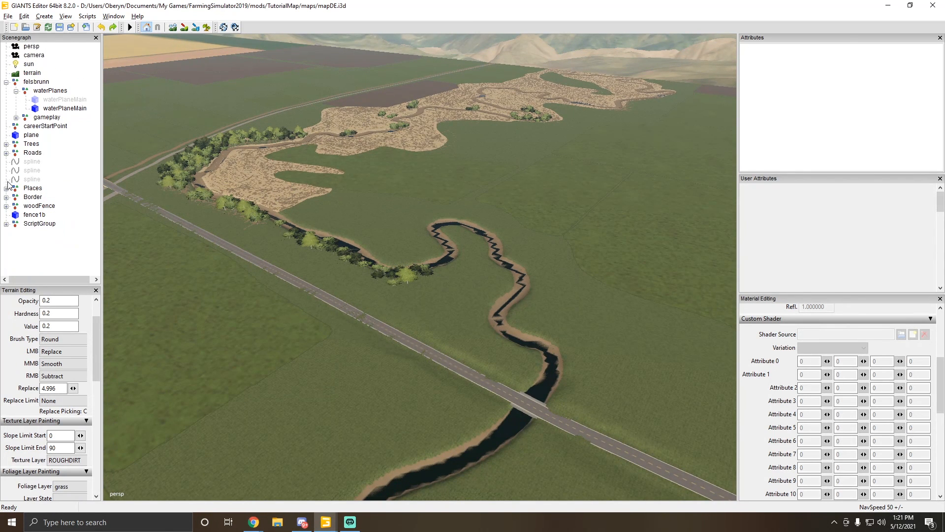
alt+drag(289, 229, 362, 229)
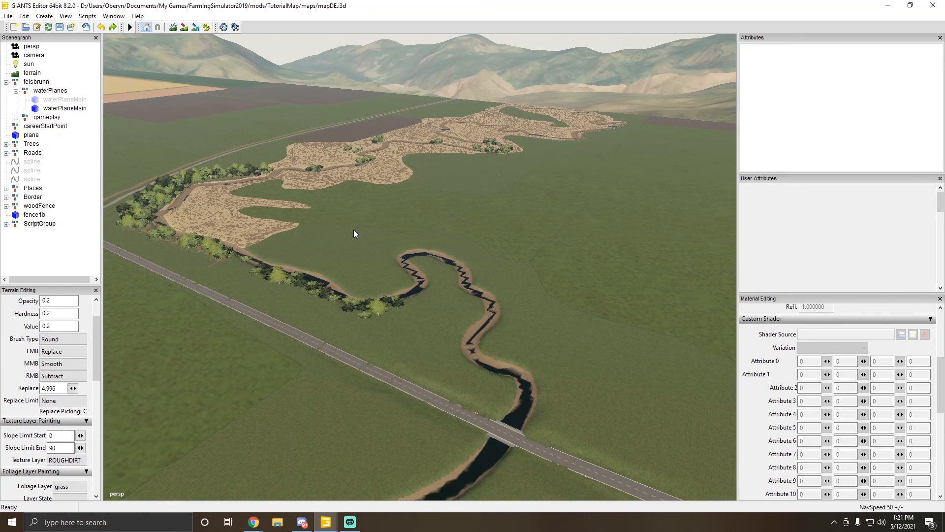
alt+drag(354, 230, 297, 261)
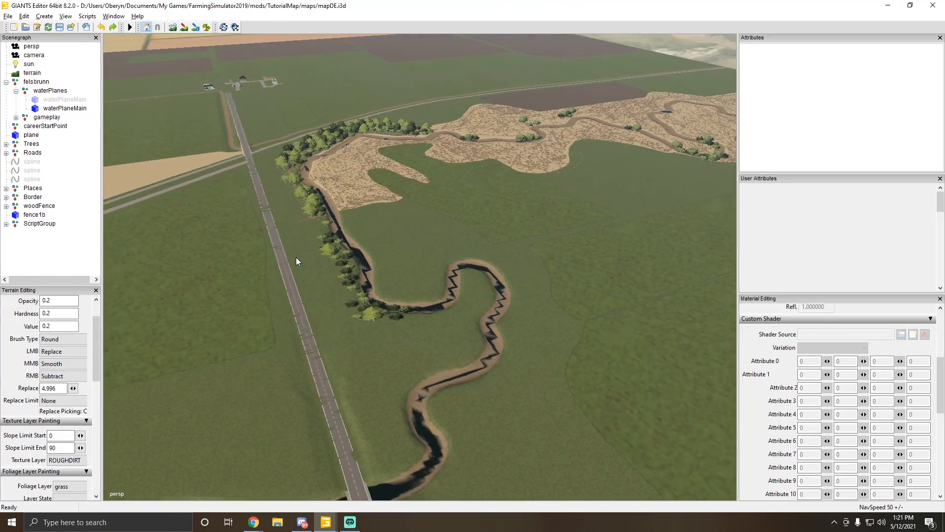